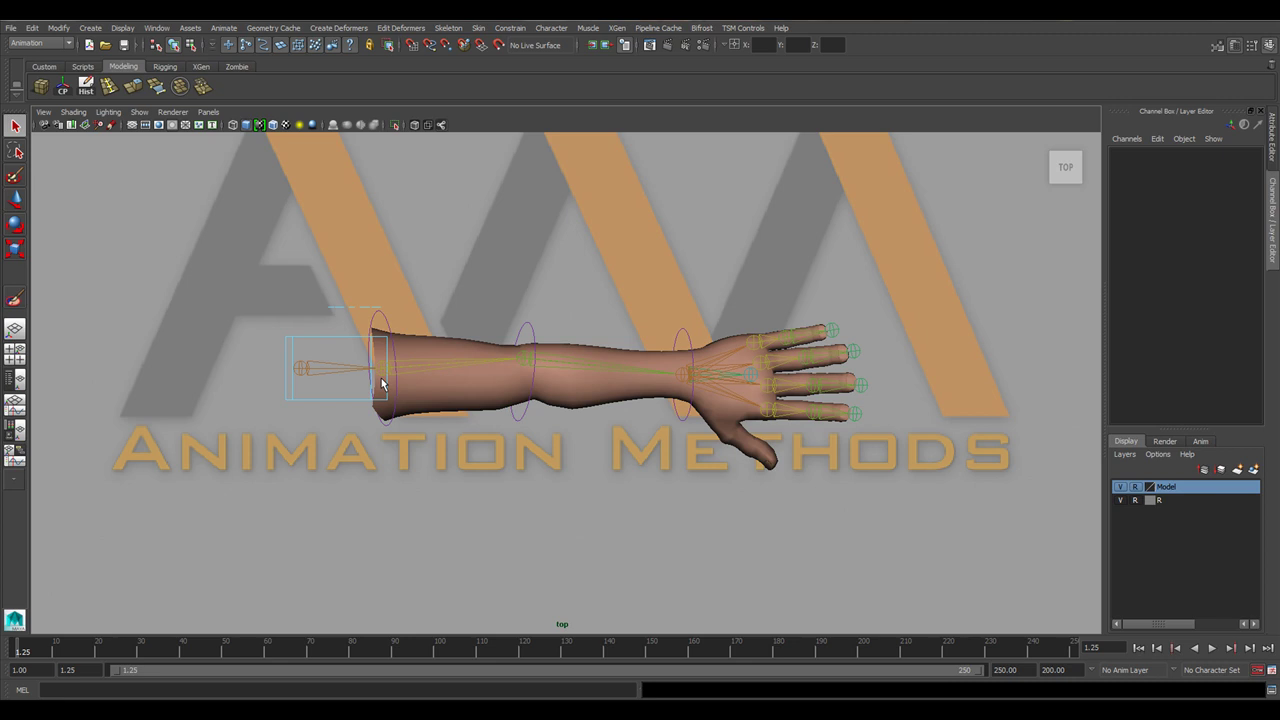
Try rotating the FK elbow control and the FK hand control, undoing each rotation.
{"action": "left_click", "coordinate": [440, 376]}
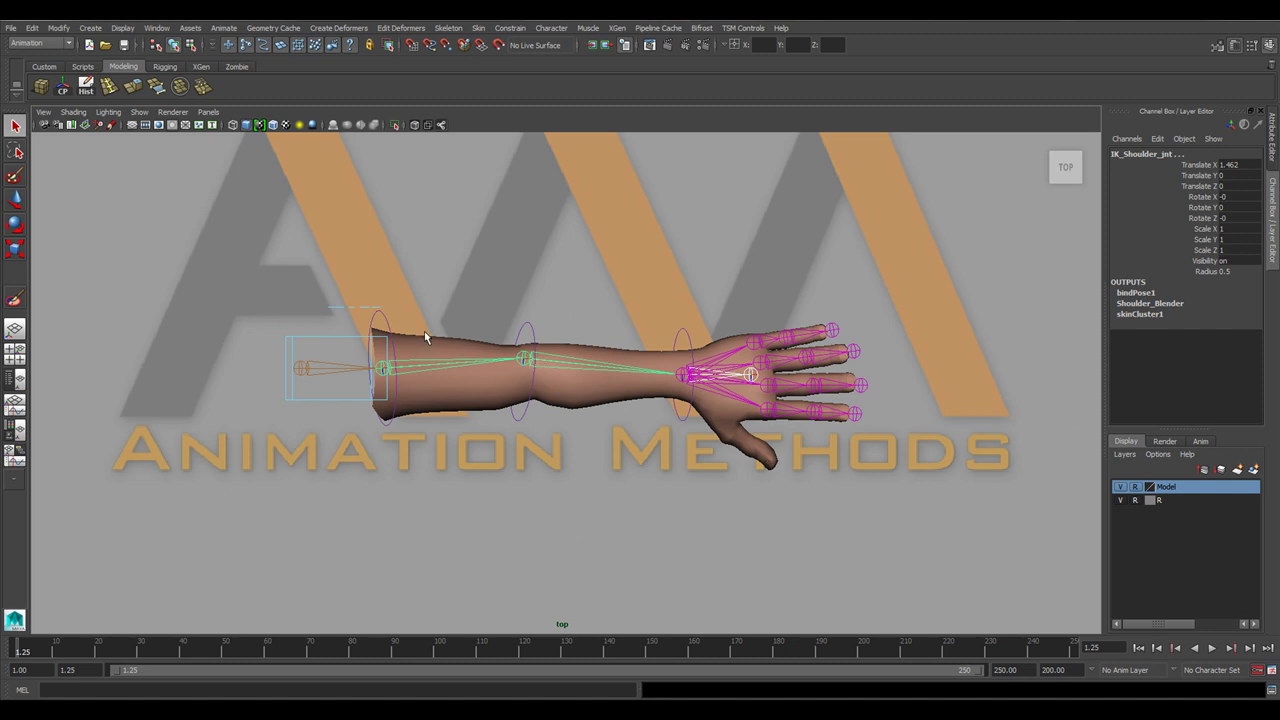
{"action": "left_click", "coordinate": [524, 336]}
{"action": "key", "text": "e"}
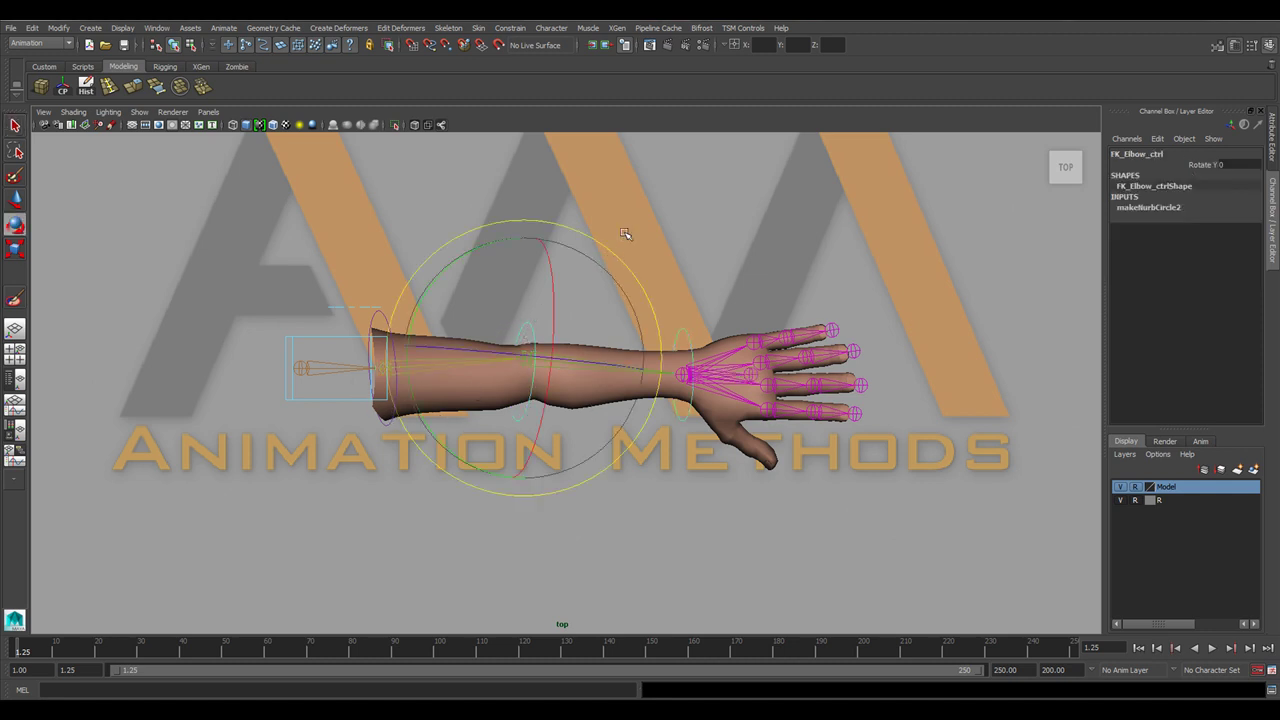
{"action": "left_click_drag", "start_coordinate": [605, 243], "coordinate": [630, 315]}
{"action": "key", "text": "ctrl+z"}
{"action": "left_click", "coordinate": [703, 343]}
{"action": "key", "text": "ctrl+z"}
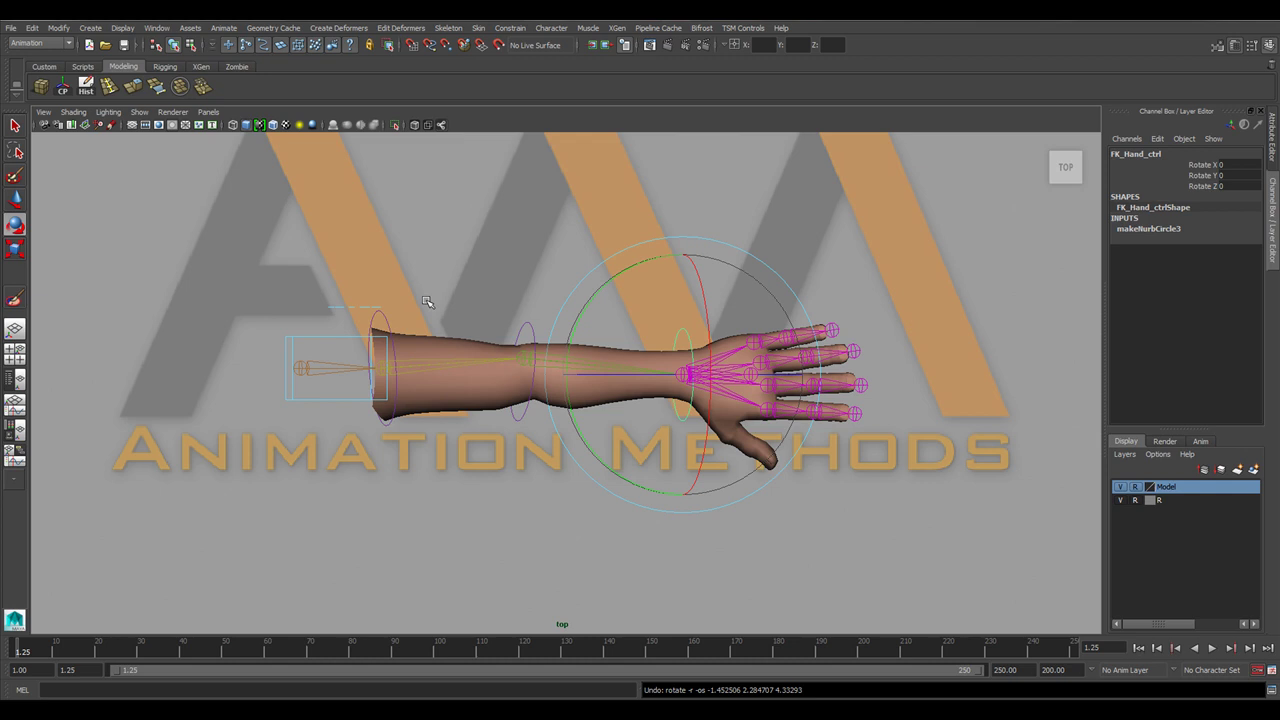
Try rotating the FK shoulder control, check the shoulder joint's selection, and leave nothing selected.
{"action": "left_click", "coordinate": [386, 318]}
{"action": "left_click_drag", "start_coordinate": [420, 236], "coordinate": [563, 237]}
{"action": "left_click", "coordinate": [528, 382]}
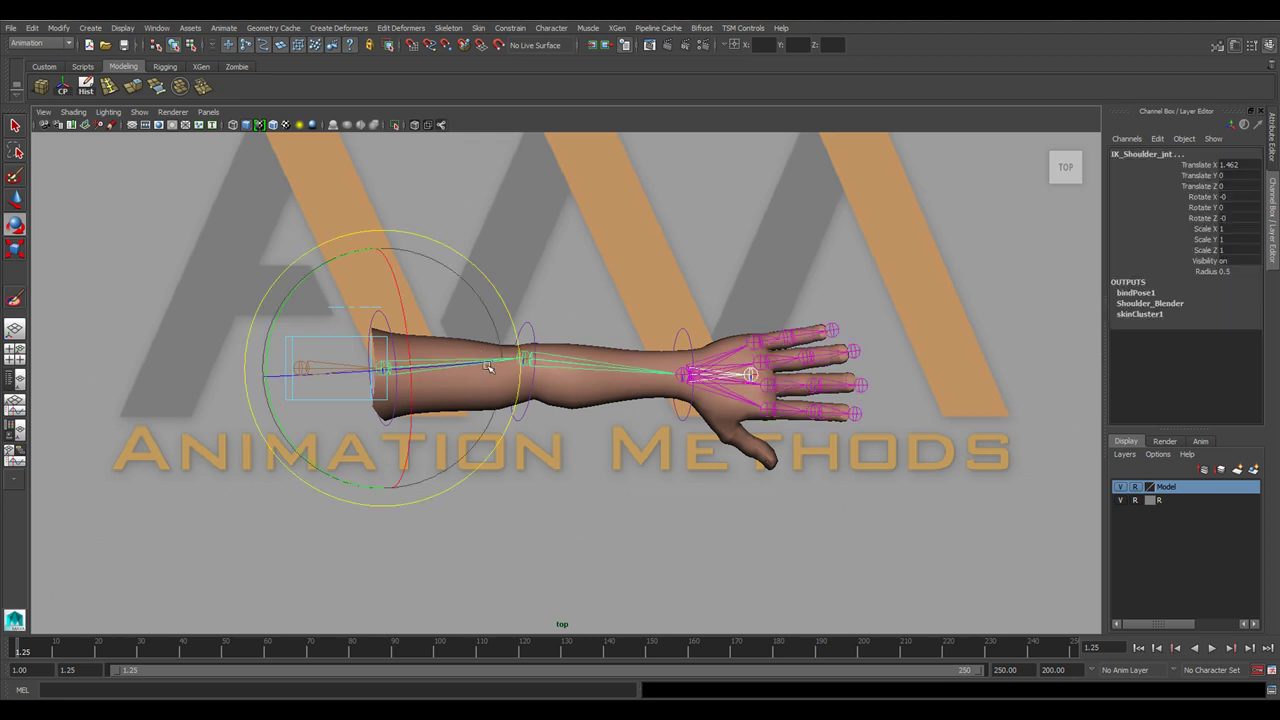
{"action": "left_click", "coordinate": [487, 370]}
{"action": "left_click", "coordinate": [609, 270]}
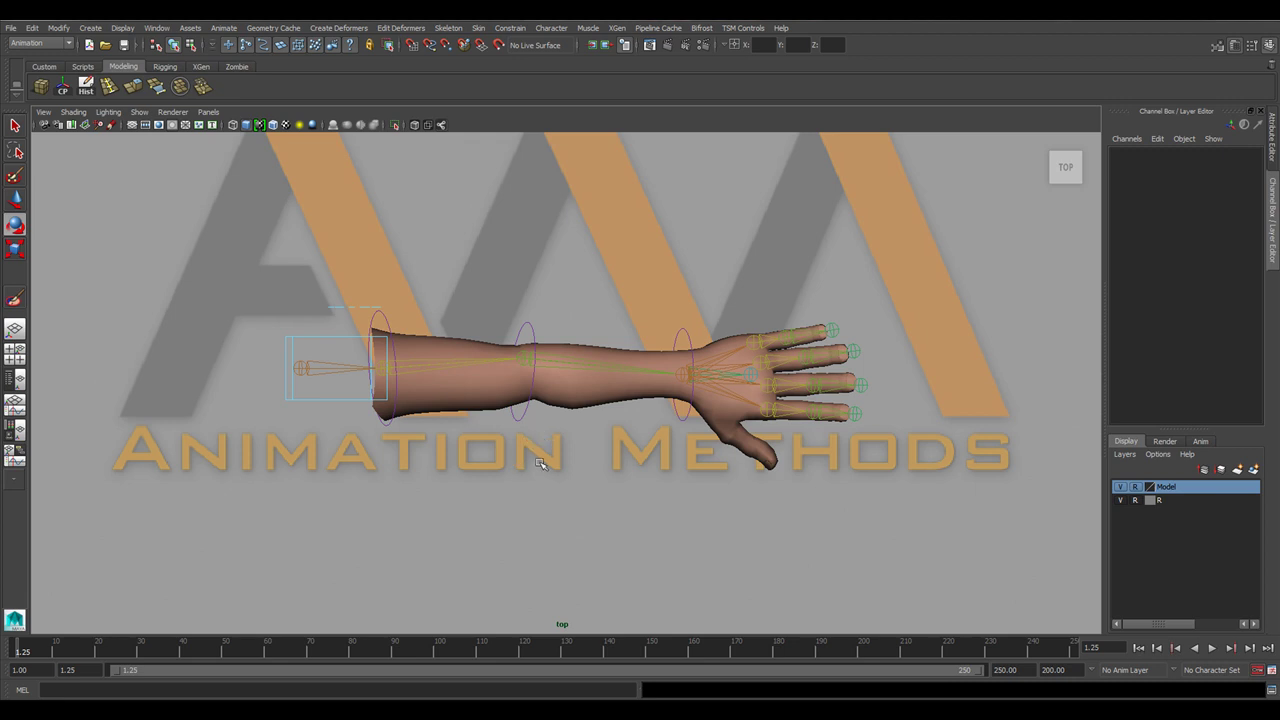
{"action": "scroll", "coordinate": [580, 472], "scroll_direction": "up", "scroll_amount": 2}
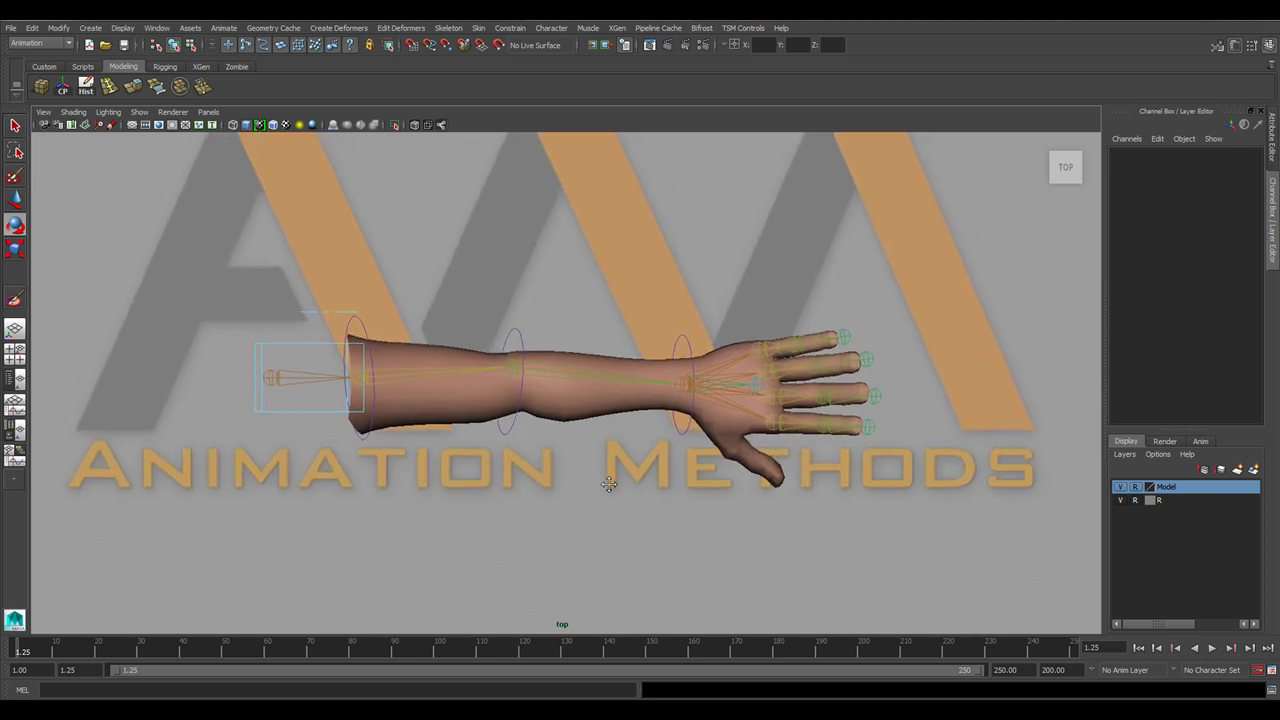
{"action": "middle_click_drag", "start_coordinate": [609, 484], "coordinate": [613, 486], "text": "alt"}
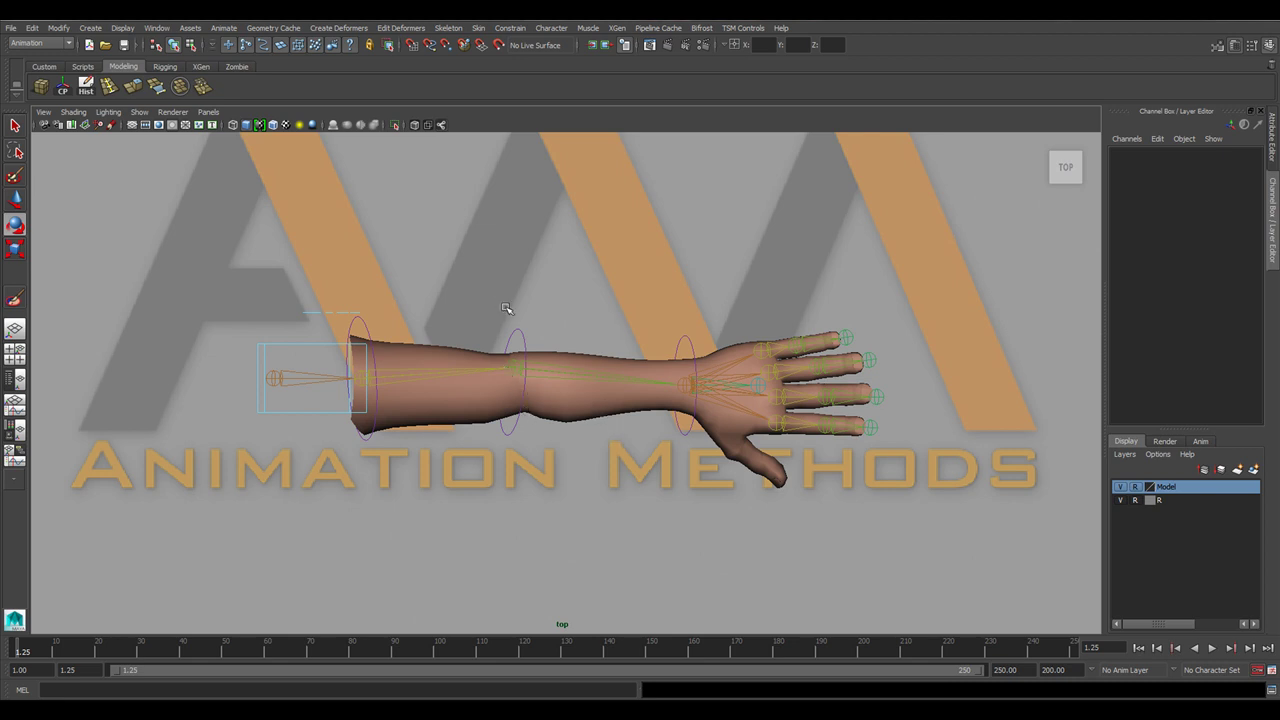
Try bending the forearm with the FK elbow control and undo the rotation.
{"action": "left_click", "coordinate": [524, 338]}
{"action": "left_click_drag", "start_coordinate": [565, 243], "coordinate": [630, 340]}
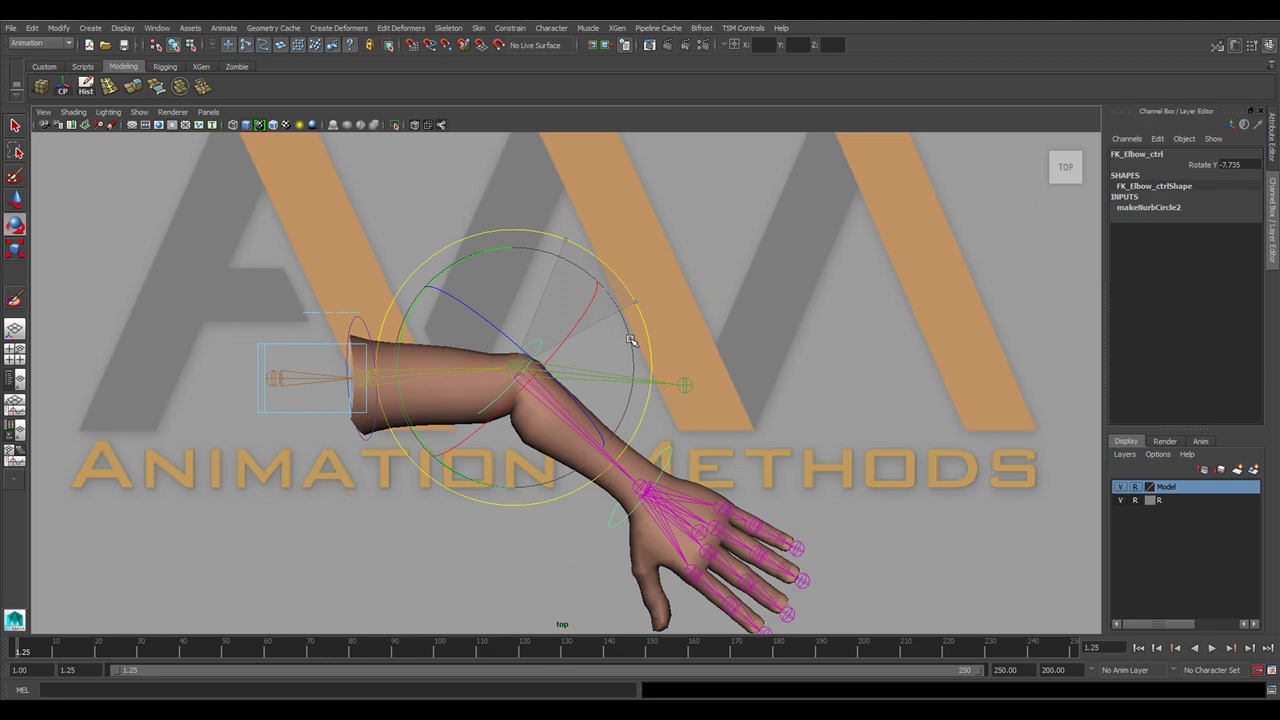
{"action": "key", "text": "ctrl+z"}
{"action": "key", "text": "ctrl+z"}
{"action": "key", "text": "ctrl+z"}
{"action": "key", "text": "ctrl+z"}
{"action": "key", "text": "ctrl+z"}
{"action": "key", "text": "ctrl+z"}
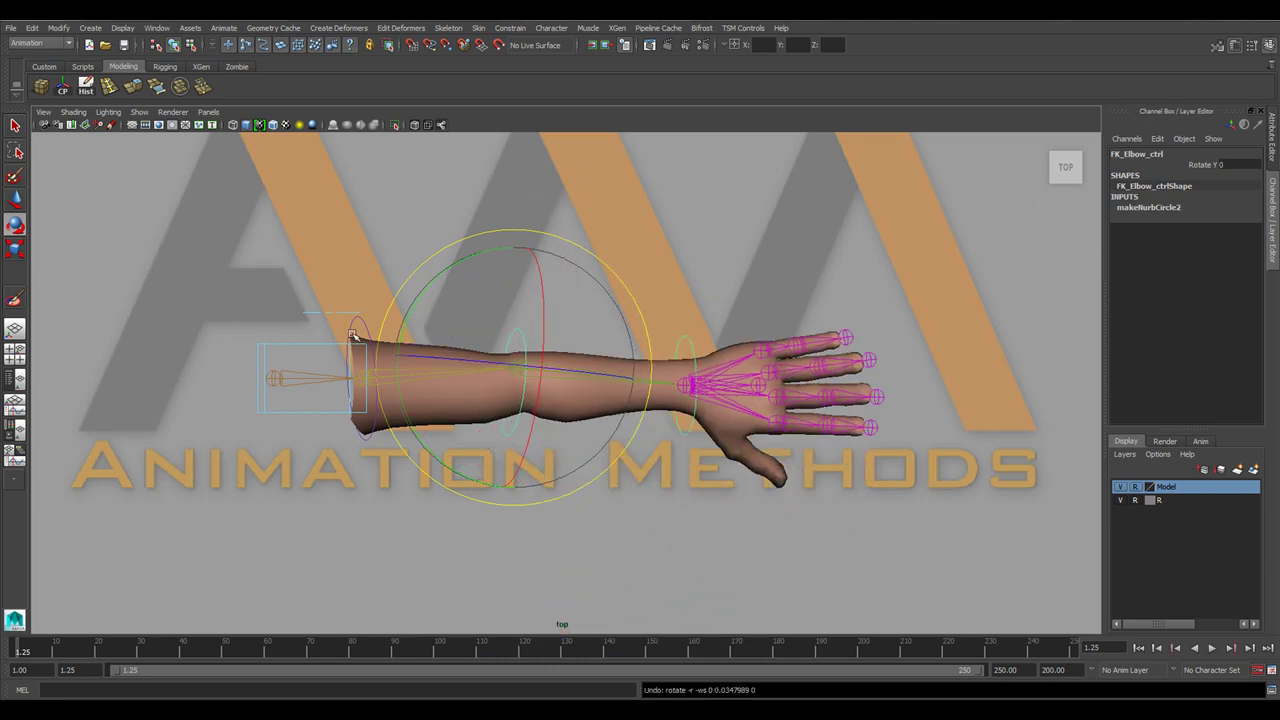
Try rotating the whole arm with the FK shoulder control and undo the rotation.
{"action": "left_click", "coordinate": [352, 333]}
{"action": "key", "text": "ctrl+z"}
{"action": "key", "text": "ctrl+z"}
{"action": "key", "text": "ctrl+z"}
{"action": "key", "text": "ctrl+z"}
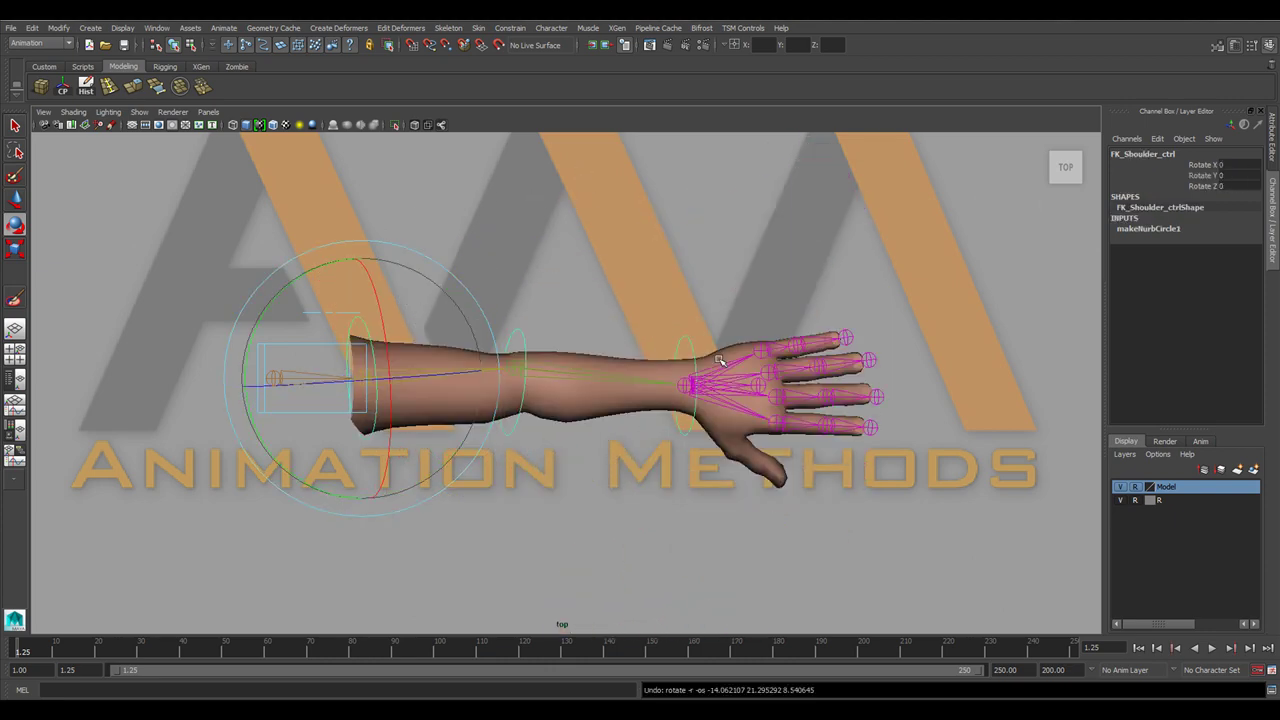
Try rotating the hand with the FK hand control, undo the rotation and clear the selection.
{"action": "left_click", "coordinate": [718, 360]}
{"action": "left_click_drag", "start_coordinate": [718, 360], "coordinate": [724, 367]}
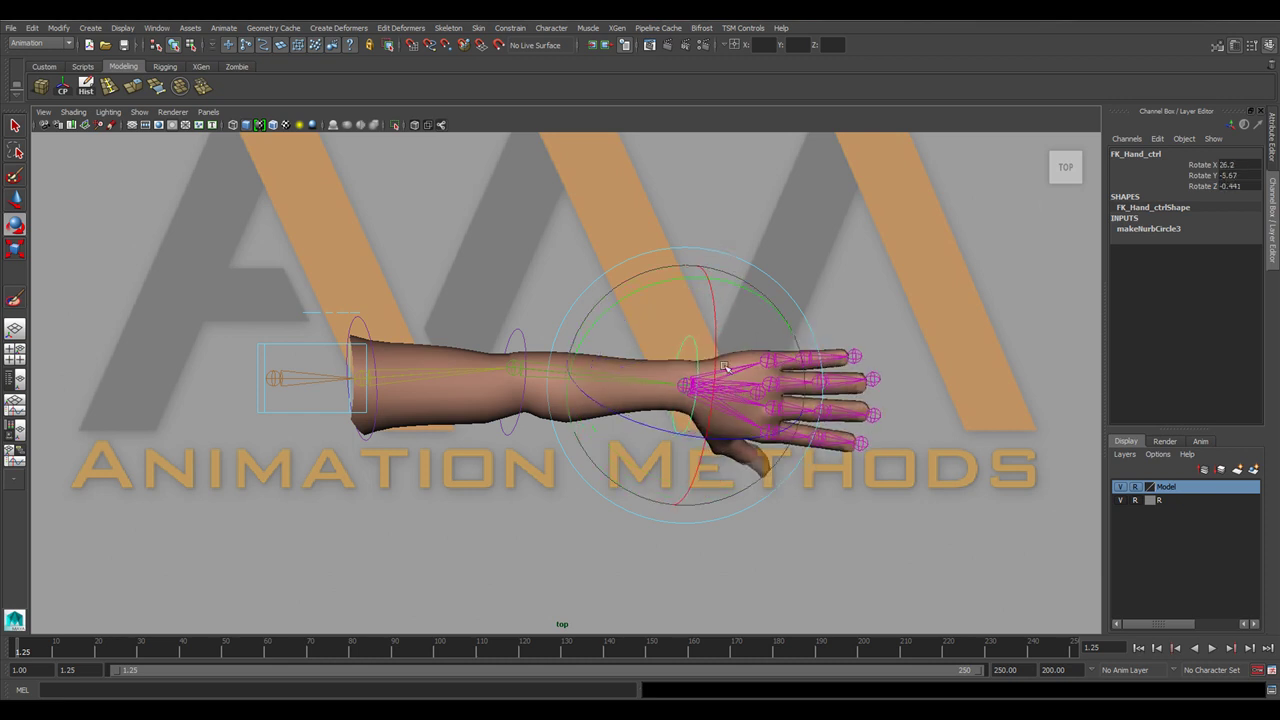
{"action": "key", "text": "ctrl+z"}
{"action": "key", "text": "ctrl+z"}
{"action": "key", "text": "ctrl+z"}
{"action": "key", "text": "ctrl+z"}
{"action": "key", "text": "ctrl+z"}
{"action": "left_click", "coordinate": [413, 380]}
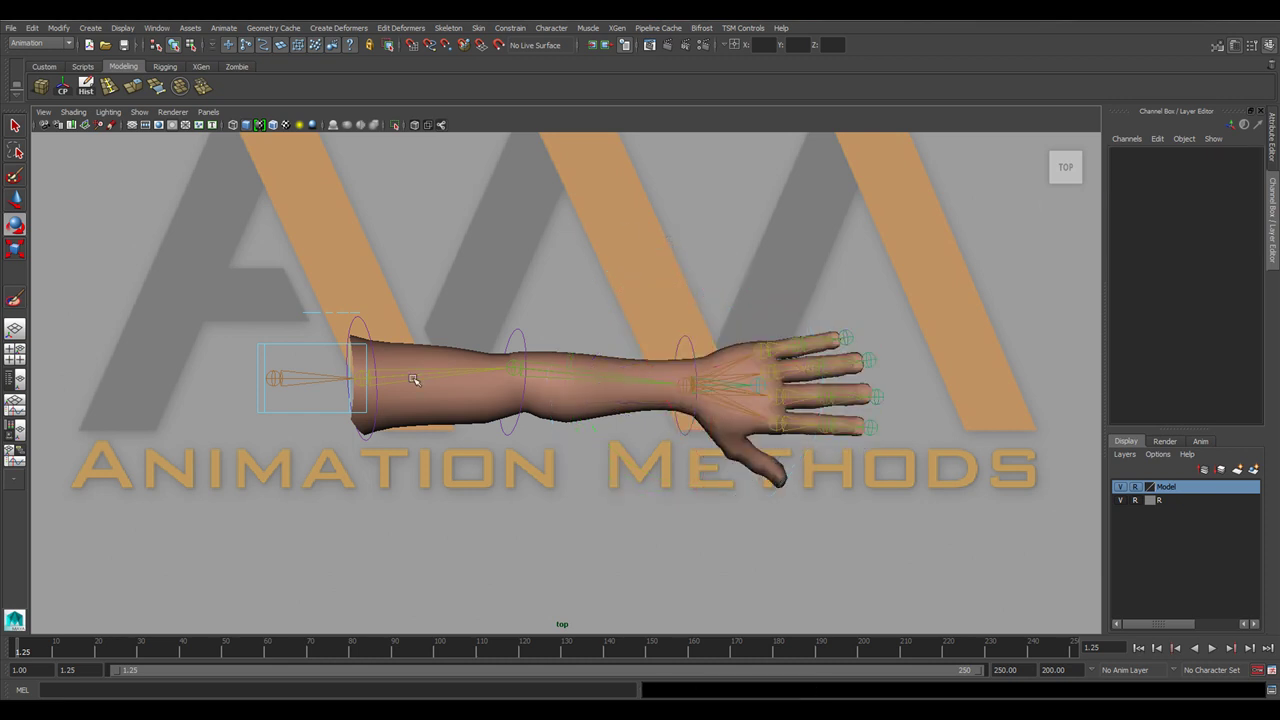
Select the elbow joint to examine the forearm joint chain, then clear the selection.
{"action": "left_click", "coordinate": [516, 370]}
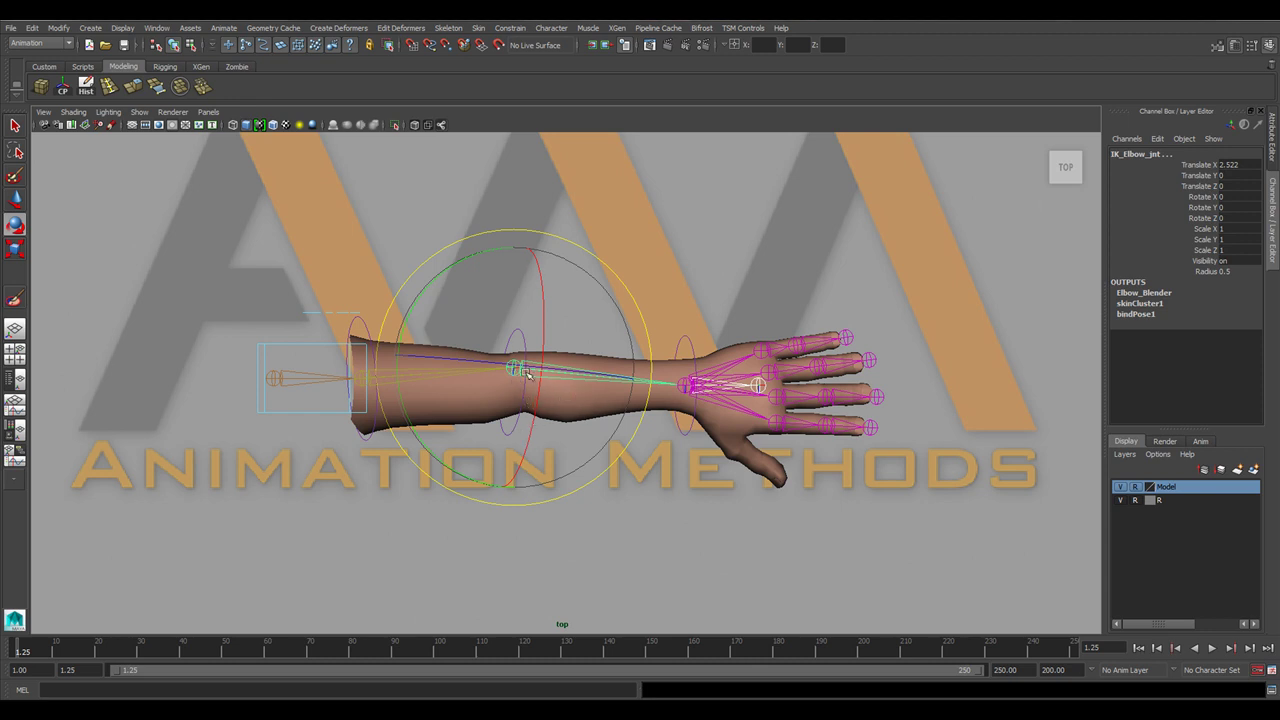
{"action": "key", "text": "q"}
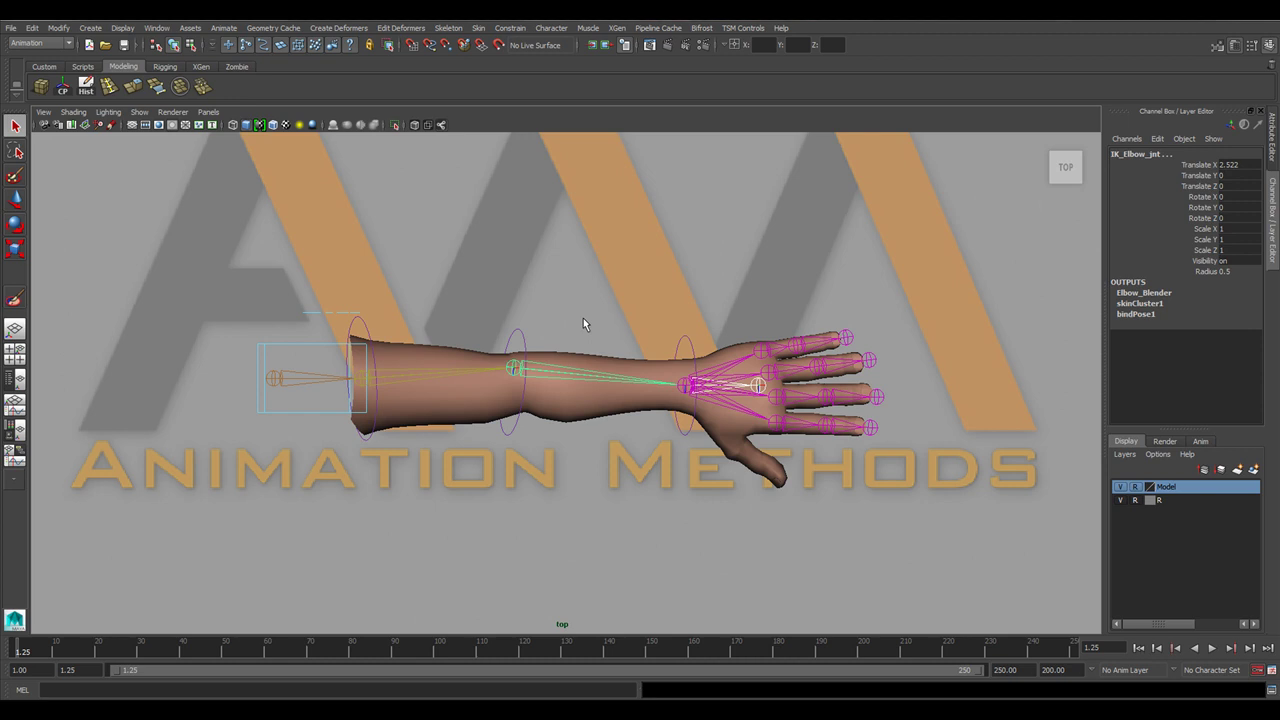
{"action": "left_click", "coordinate": [562, 422]}
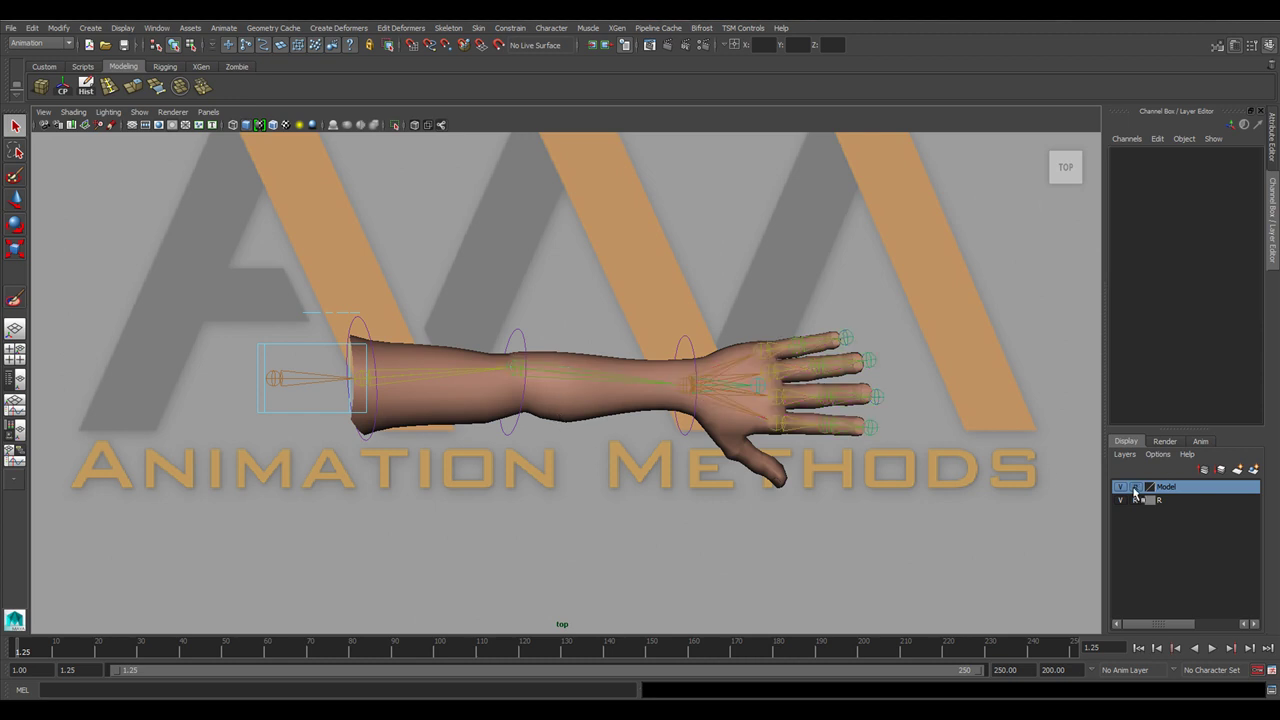
Turn off reference mode for the Model layer and select the Arm1 mesh.
{"action": "left_click", "coordinate": [553, 408]}
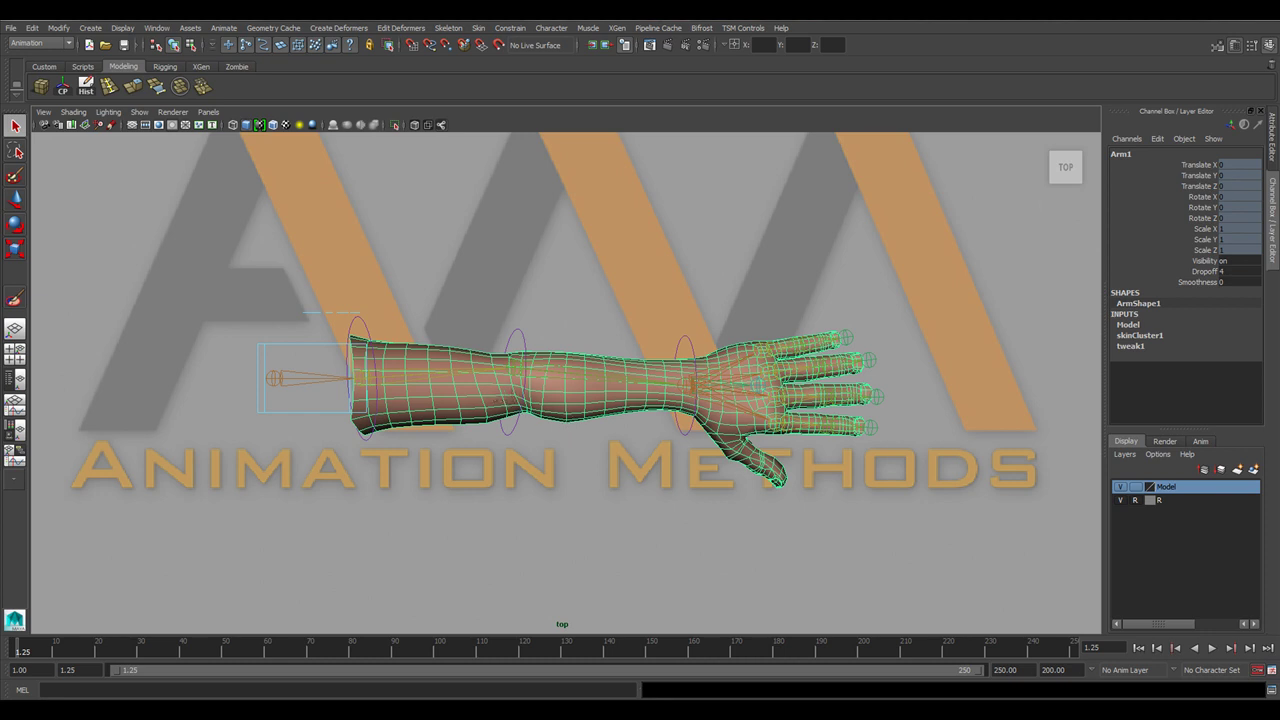
{"action": "left_click", "coordinate": [479, 28]}
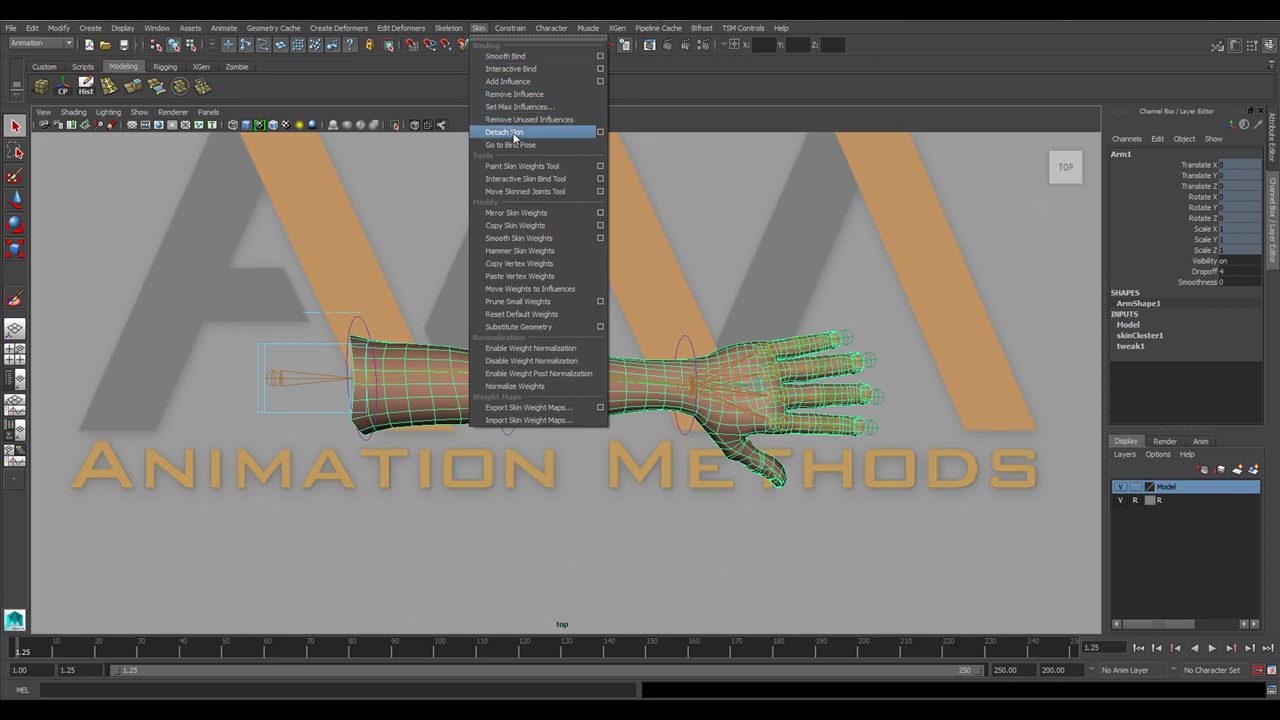
{"action": "left_click", "coordinate": [332, 224]}
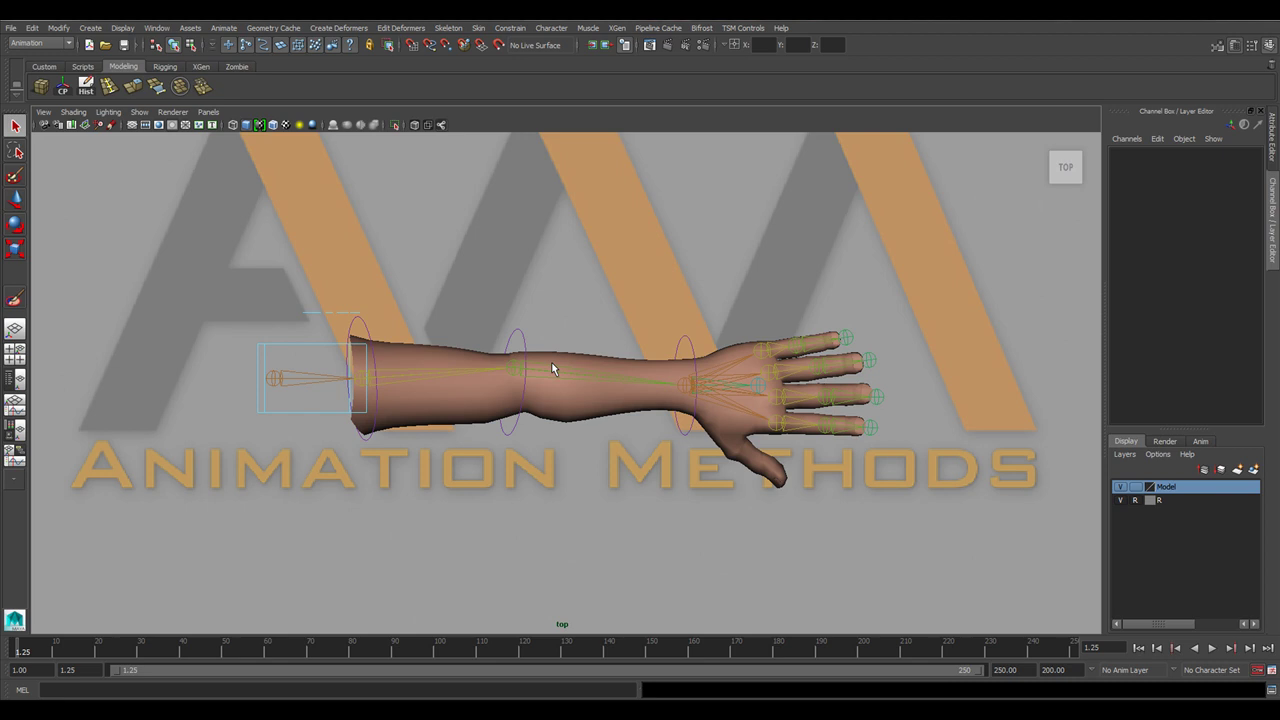
{"action": "left_click", "coordinate": [459, 416]}
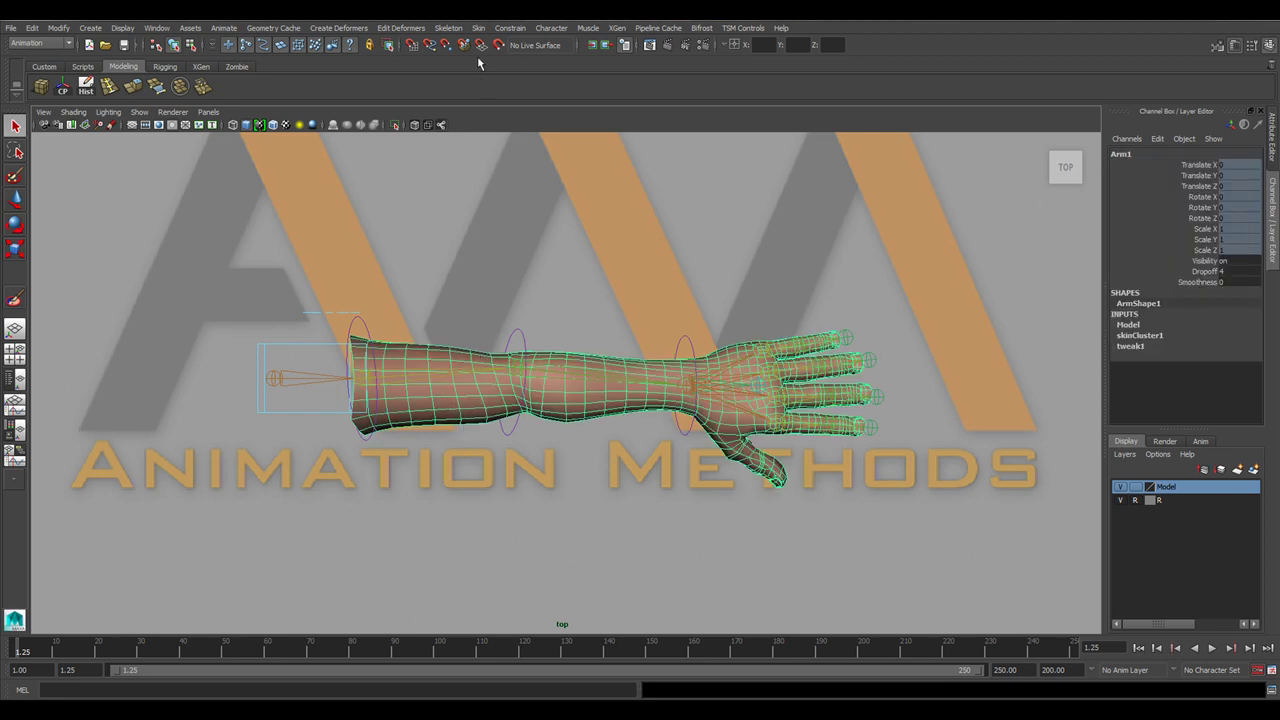
Export the arm's skin weight maps to the SkinWeights folder on the Desktop under the name ArmWeight.
{"action": "left_click", "coordinate": [480, 28]}
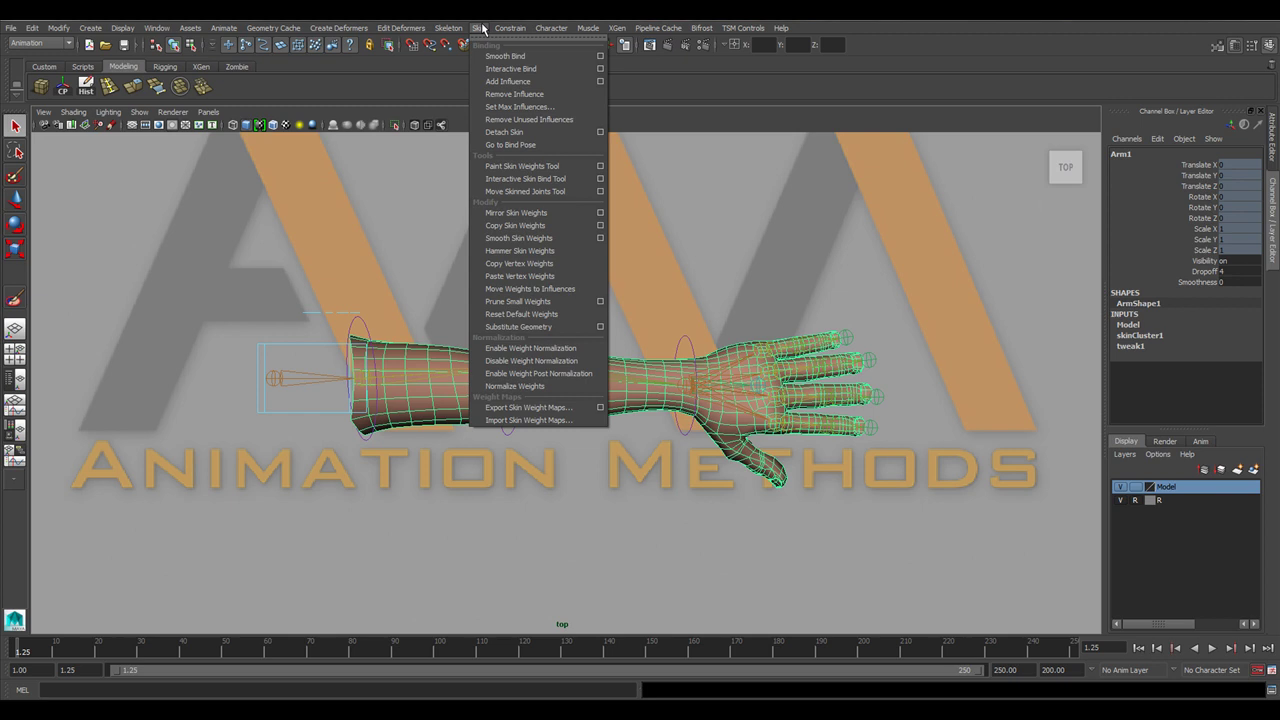
{"action": "left_click", "coordinate": [553, 409]}
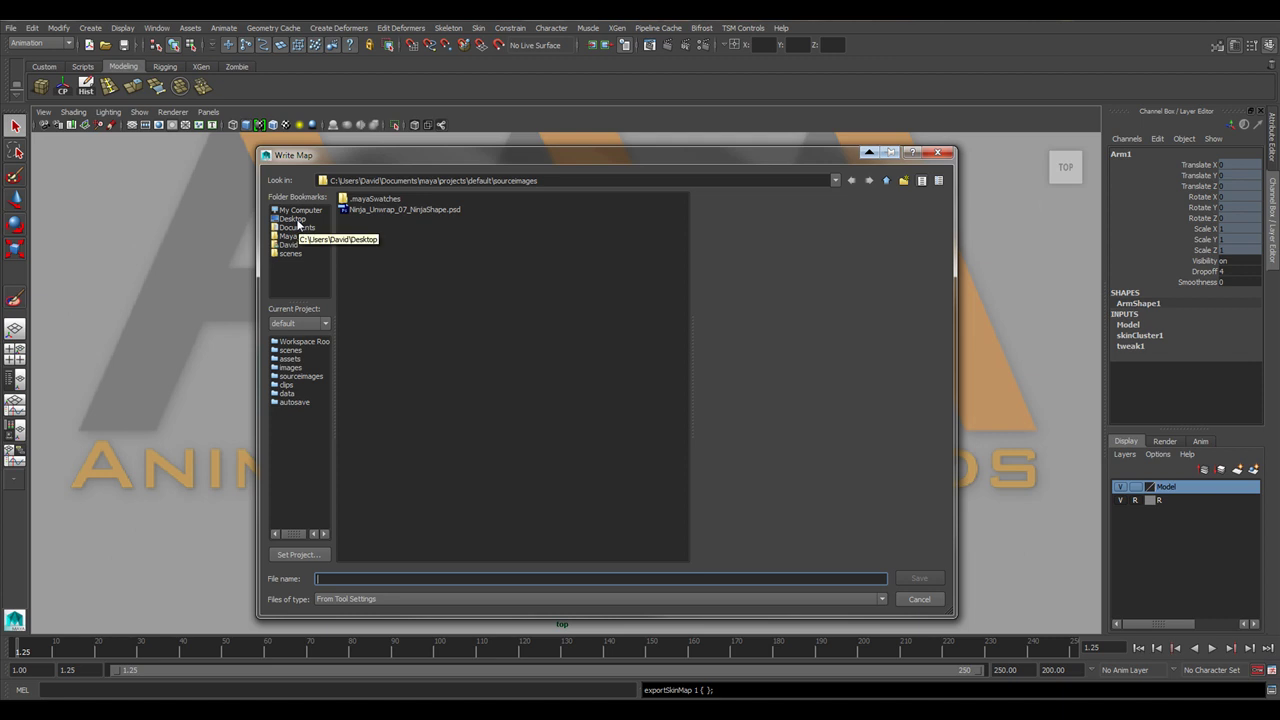
{"action": "left_click", "coordinate": [293, 219]}
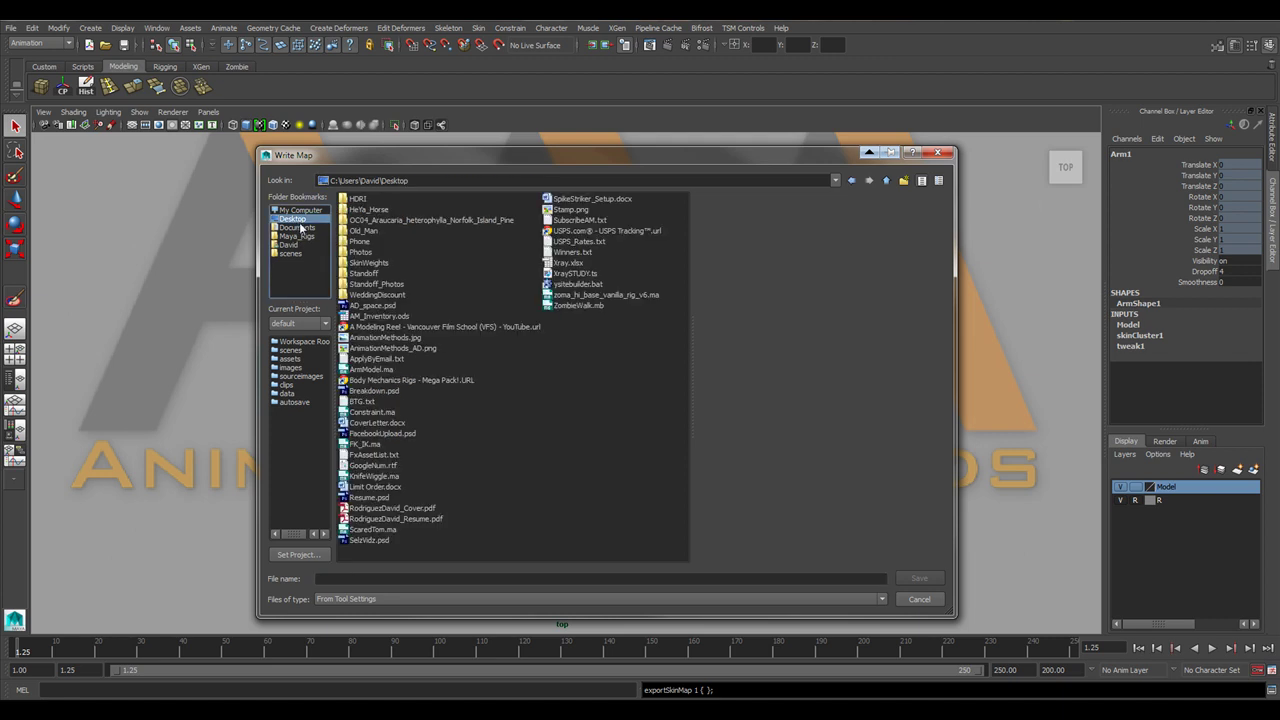
{"action": "left_click", "coordinate": [365, 264]}
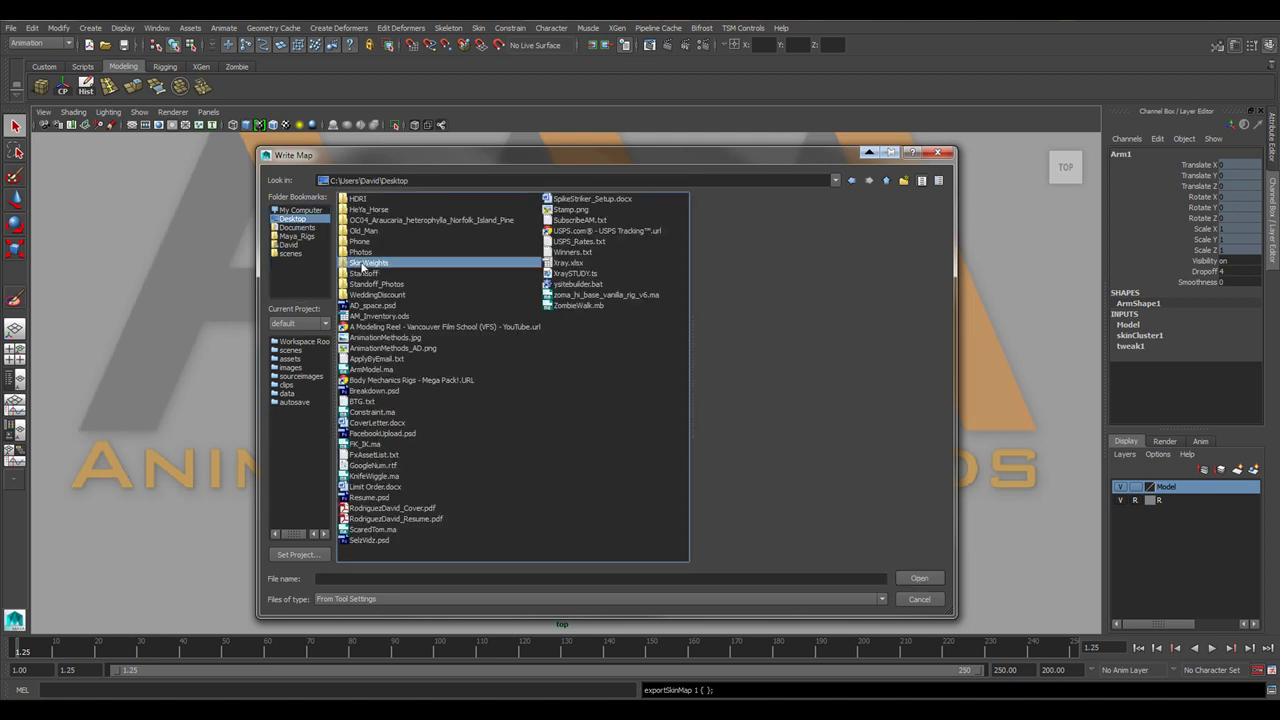
{"action": "double_click", "coordinate": [364, 265]}
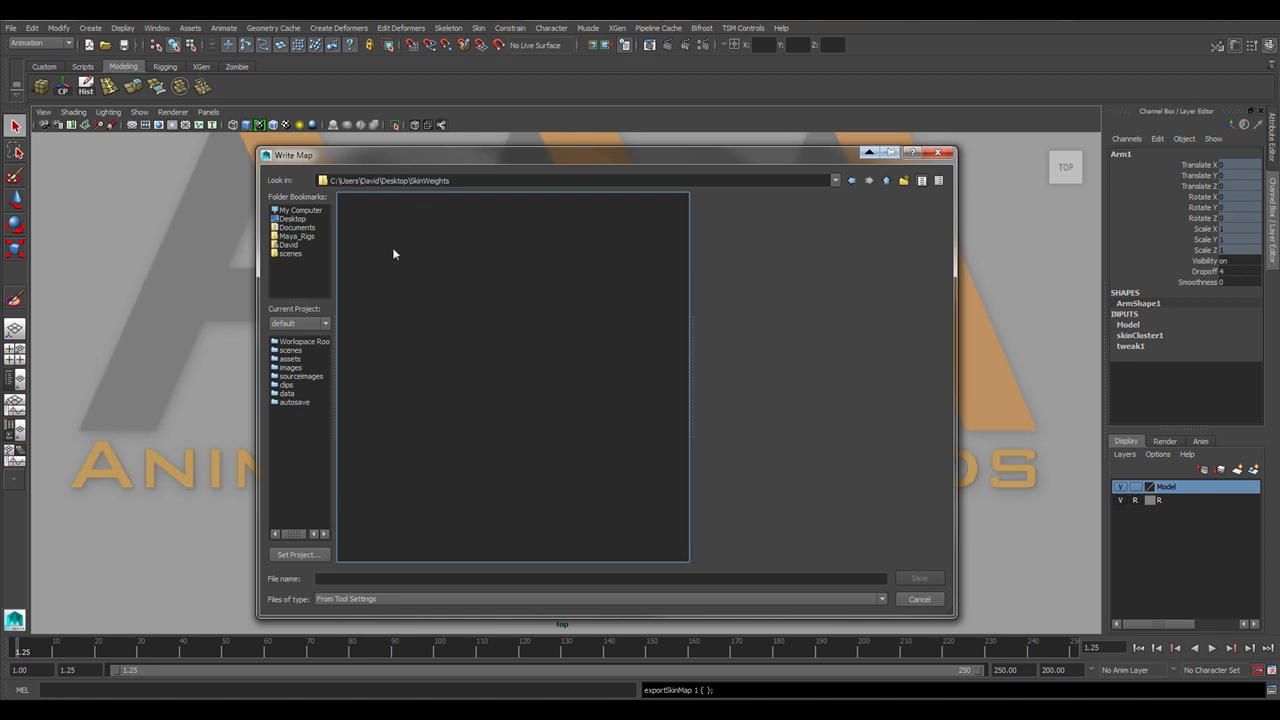
{"action": "left_click", "coordinate": [459, 580]}
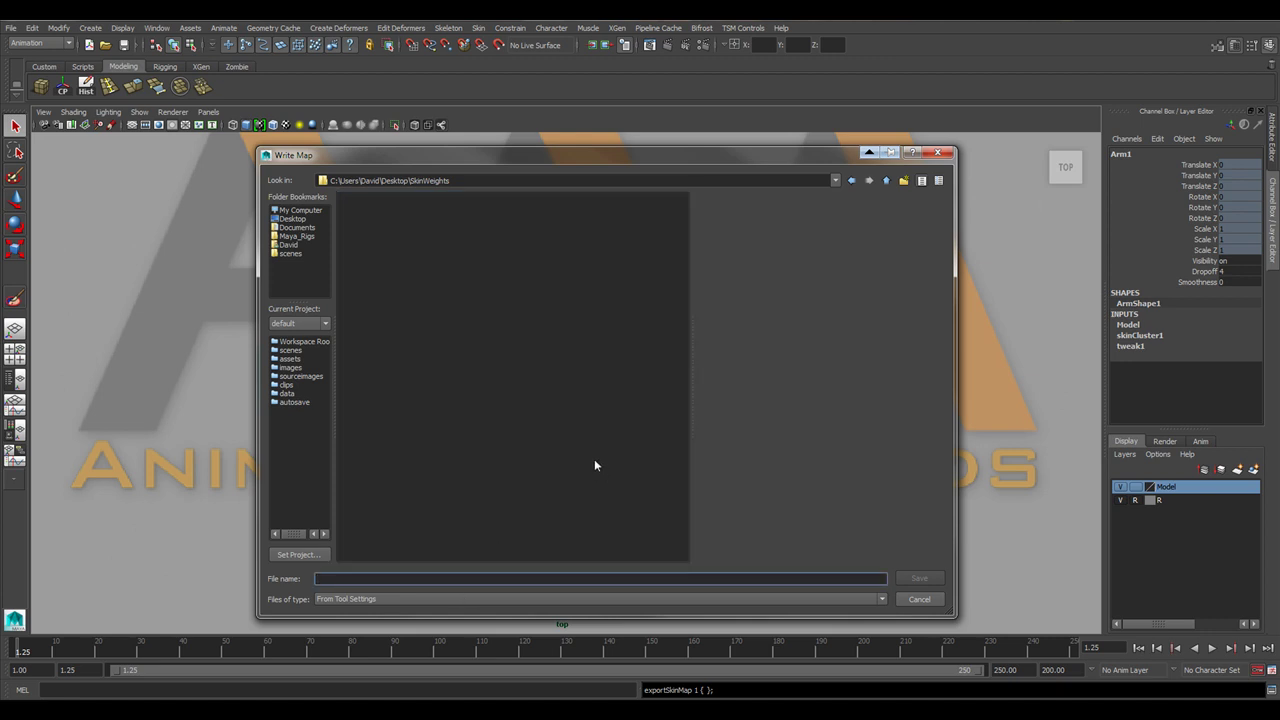
{"action": "type", "text": "AR"}
{"action": "left_click", "coordinate": [918, 579]}
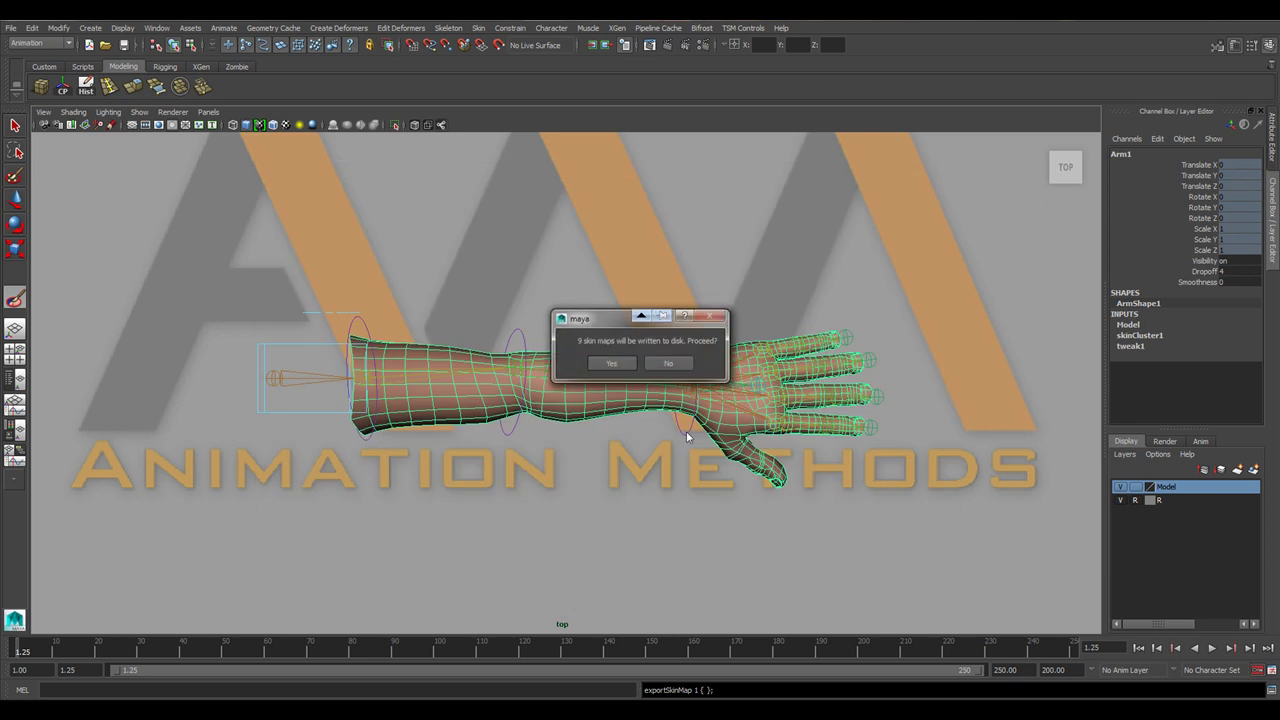
{"action": "left_click", "coordinate": [611, 363]}
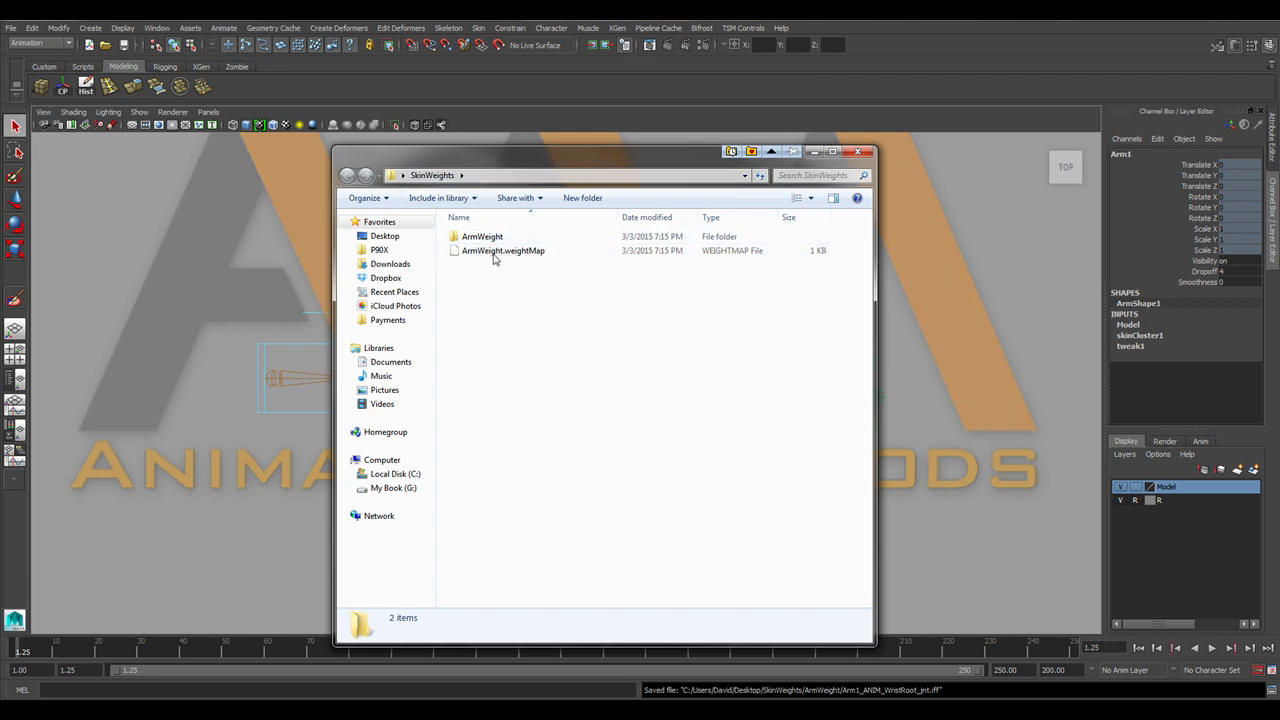
In the SkinWeights folder in Windows Explorer, examine the exported ArmWeight files and preview Arm1_ANIM_Elbow_jnt.iff.
{"action": "left_click", "coordinate": [478, 256]}
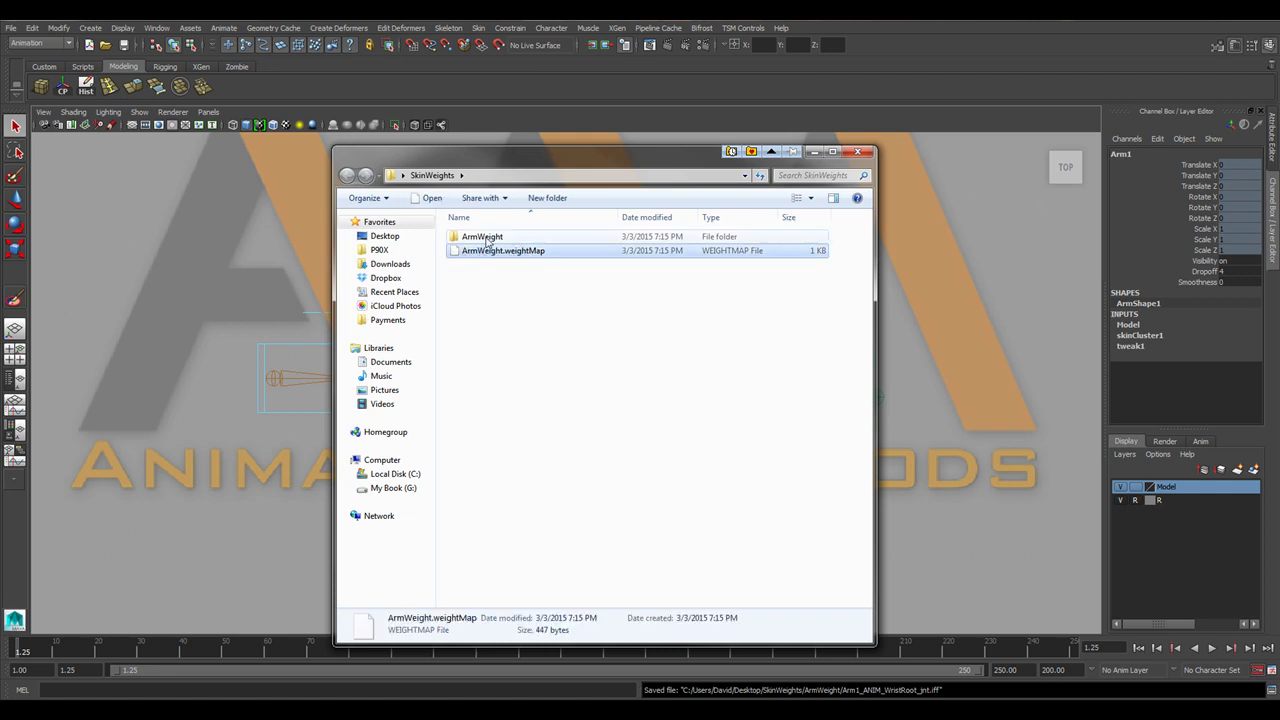
{"action": "double_click", "coordinate": [480, 240]}
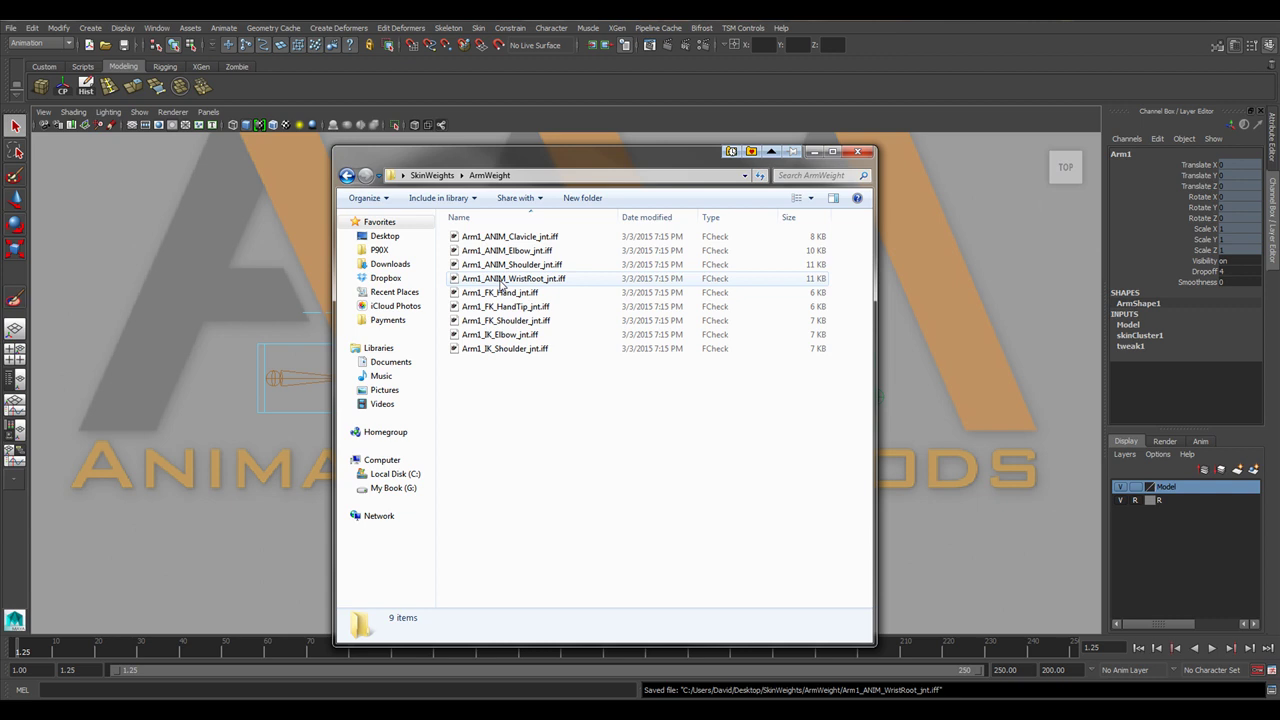
{"action": "double_click", "coordinate": [508, 250]}
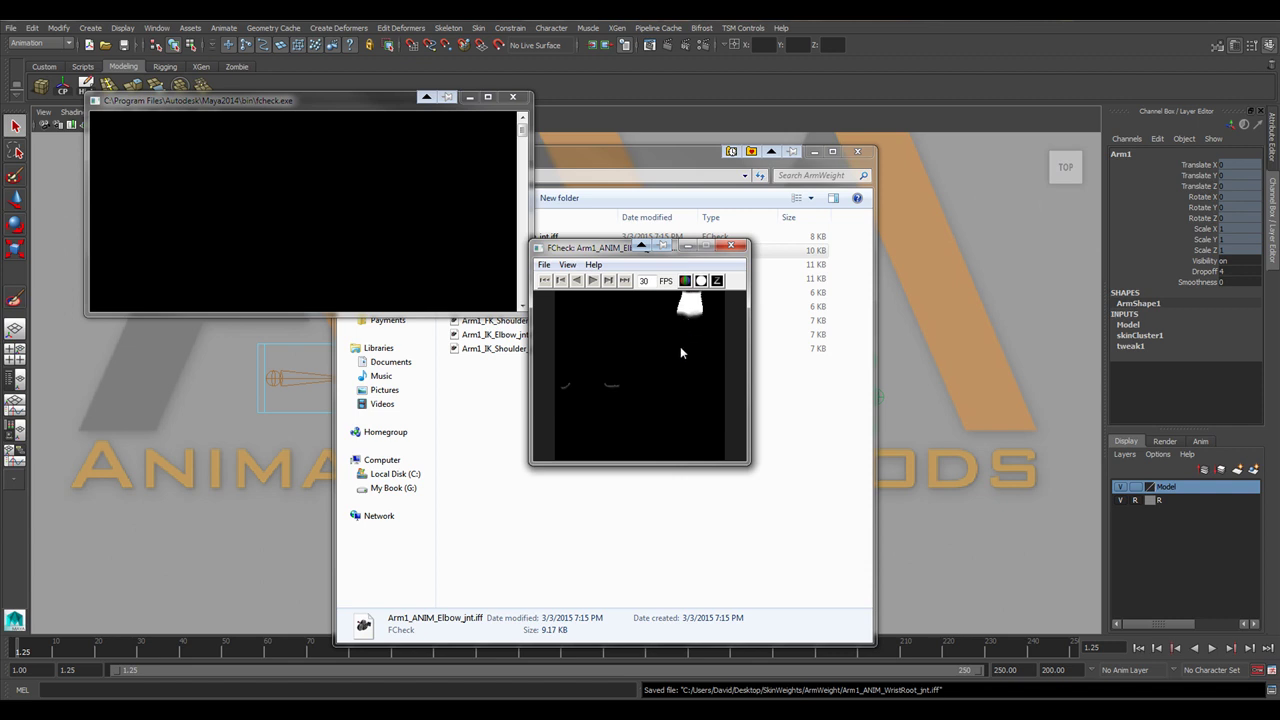
{"action": "left_click", "coordinate": [731, 245]}
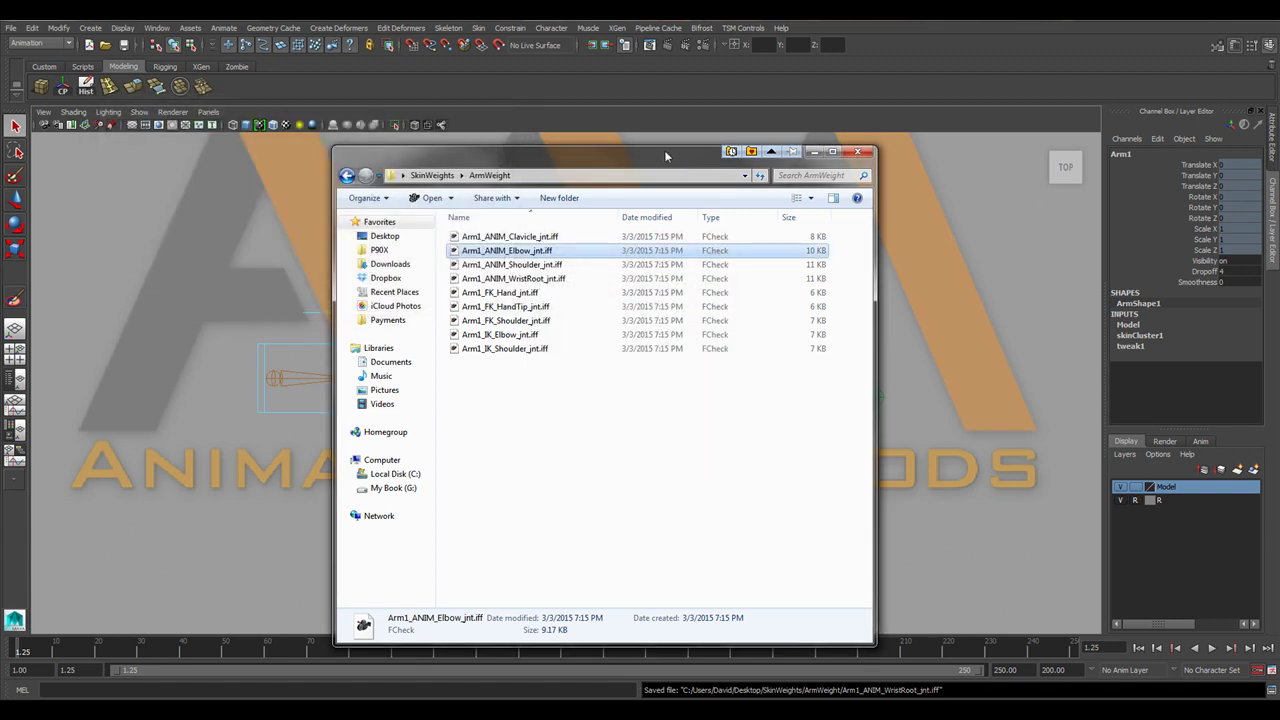
{"action": "left_click", "coordinate": [432, 175]}
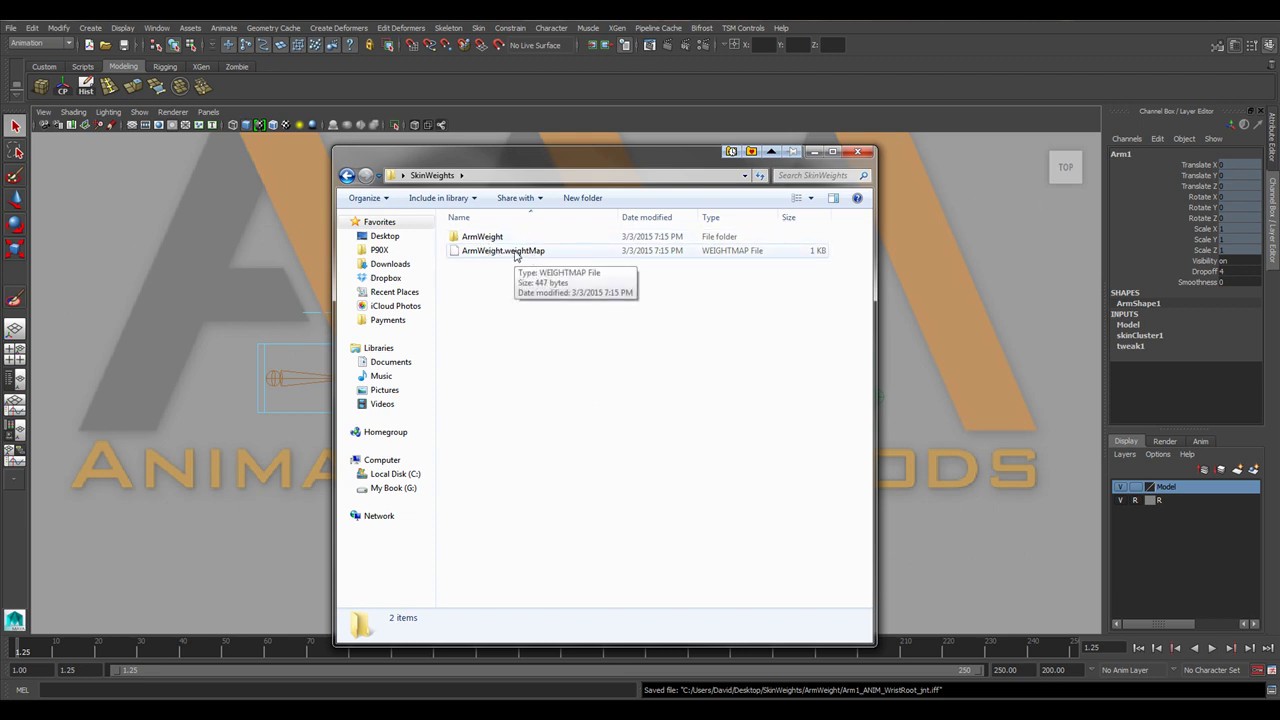
{"action": "left_click", "coordinate": [858, 154]}
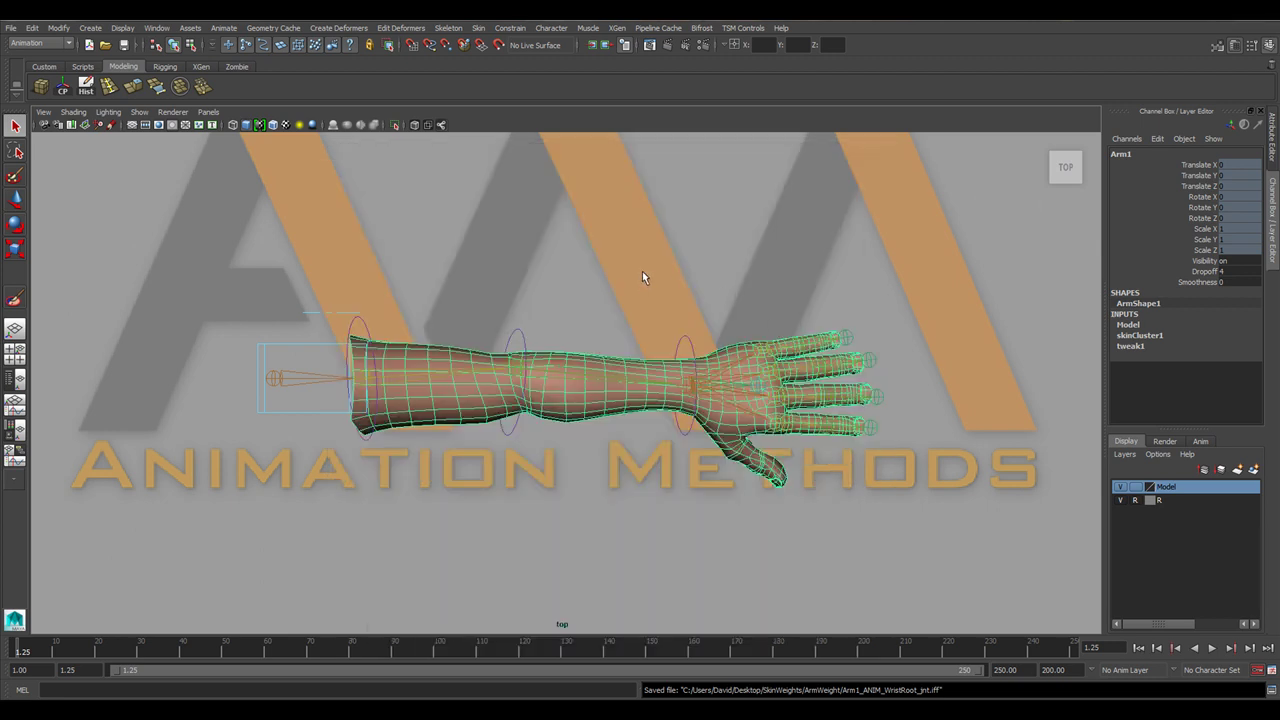
Bend the forearm by rotating the FK elbow control to about -54° in Y.
{"action": "left_click", "coordinate": [562, 295]}
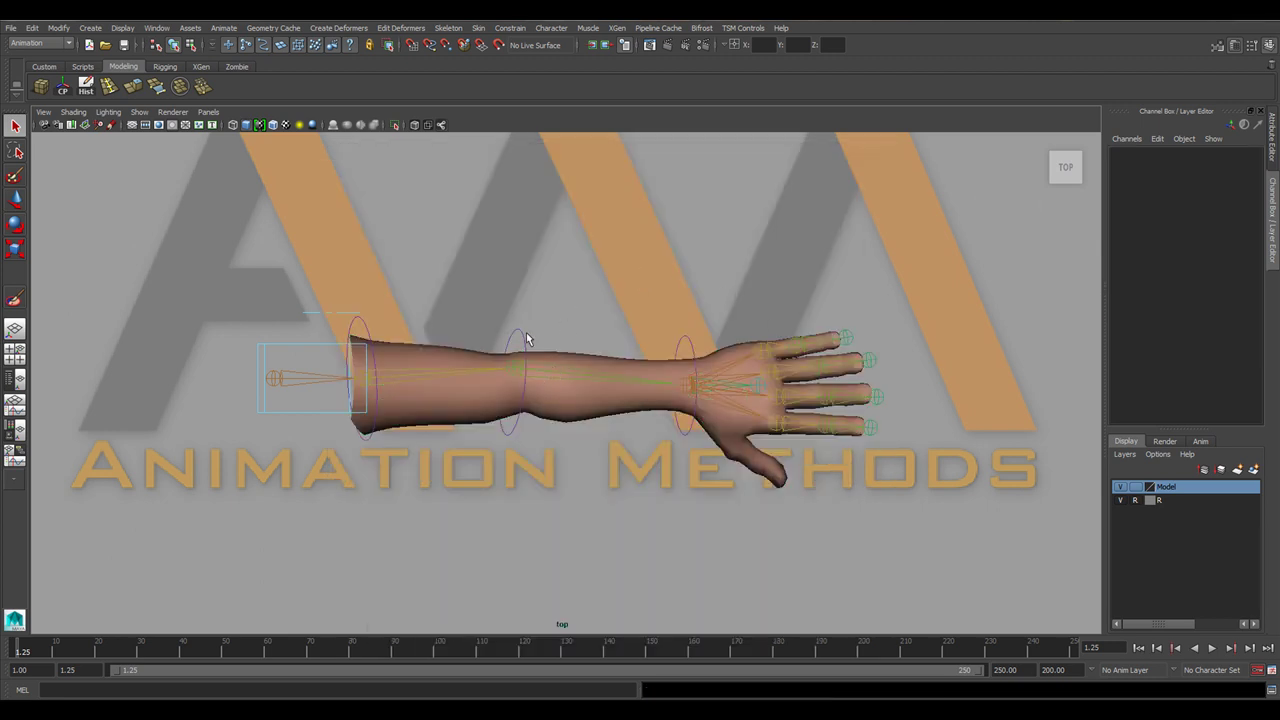
{"action": "left_click", "coordinate": [526, 338]}
{"action": "key", "text": "e"}
{"action": "left_click_drag", "start_coordinate": [572, 248], "coordinate": [633, 349]}
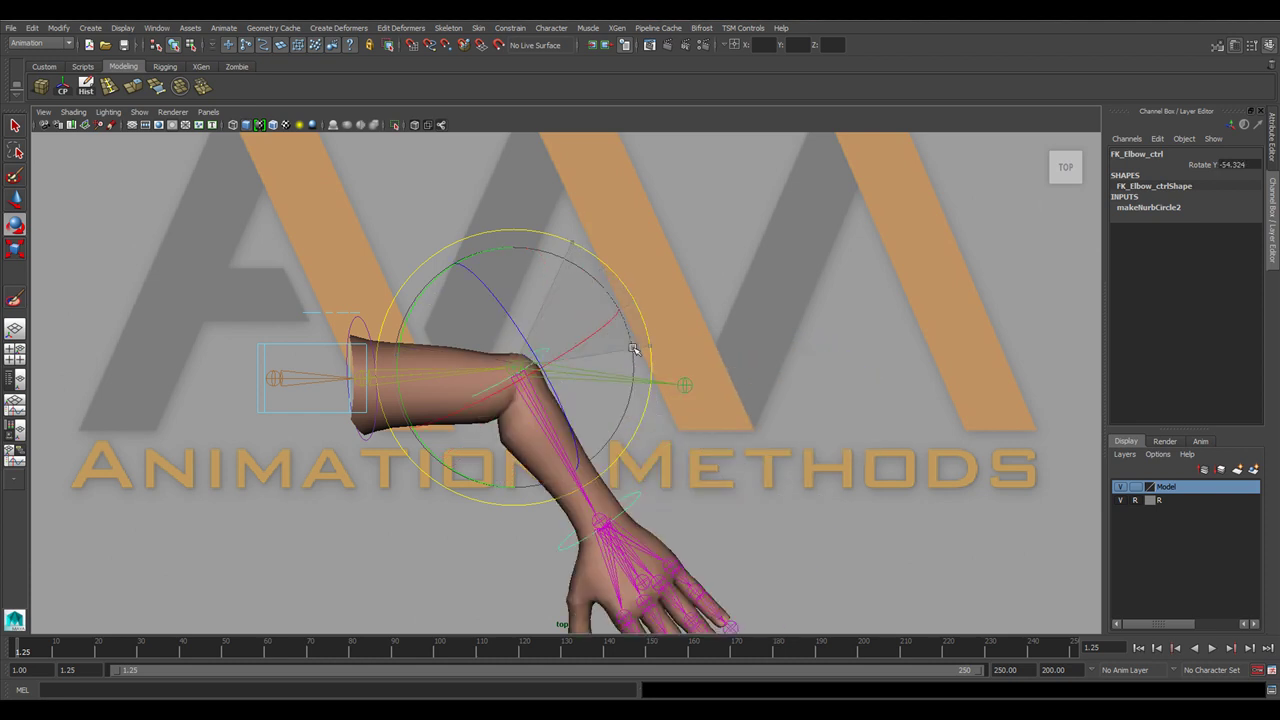
Undo the last elbow rotation and detach the skin from the Arm1 mesh.
{"action": "key", "text": "ctrl+z"}
{"action": "left_click", "coordinate": [483, 309]}
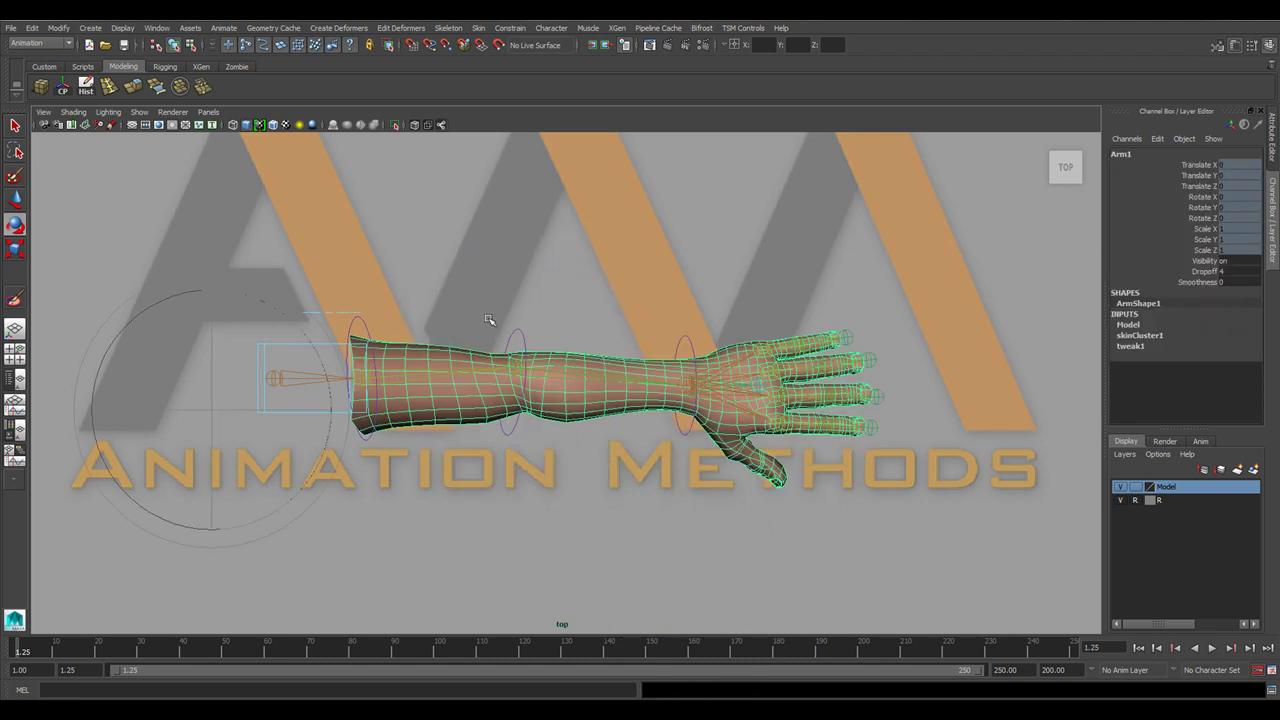
{"action": "left_click", "coordinate": [479, 28]}
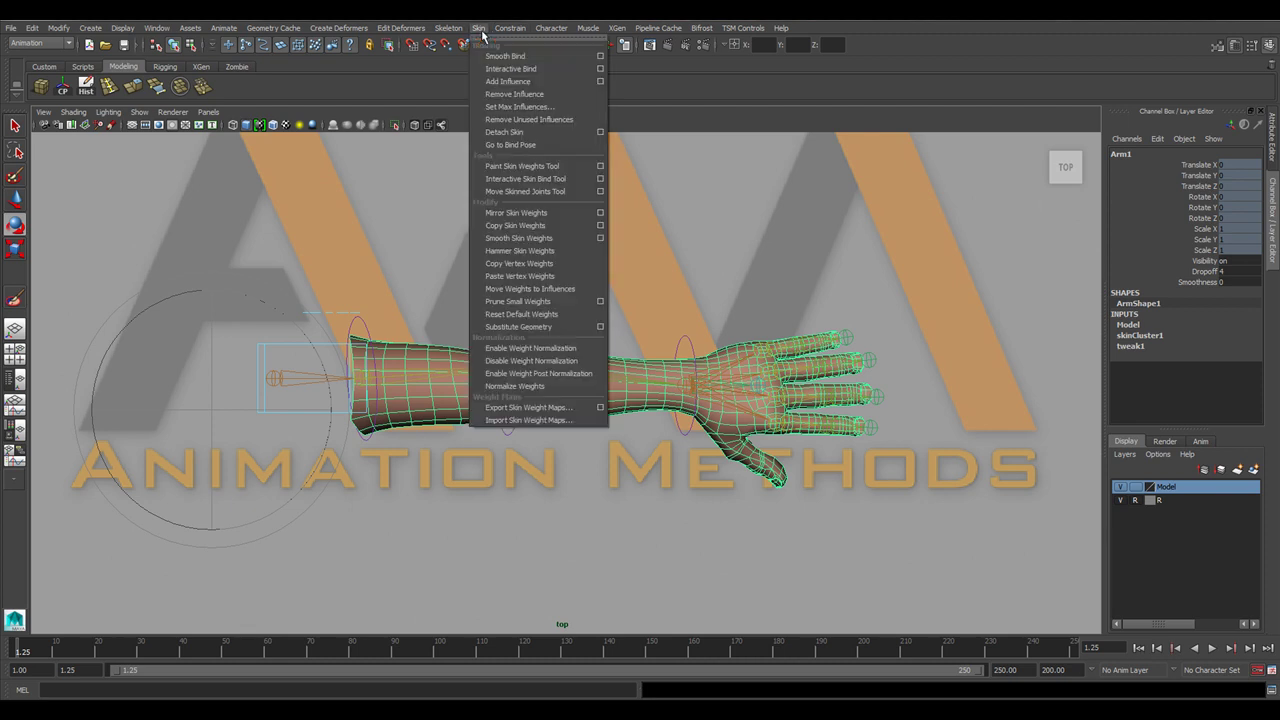
{"action": "left_click", "coordinate": [527, 133]}
{"action": "left_click", "coordinate": [508, 285]}
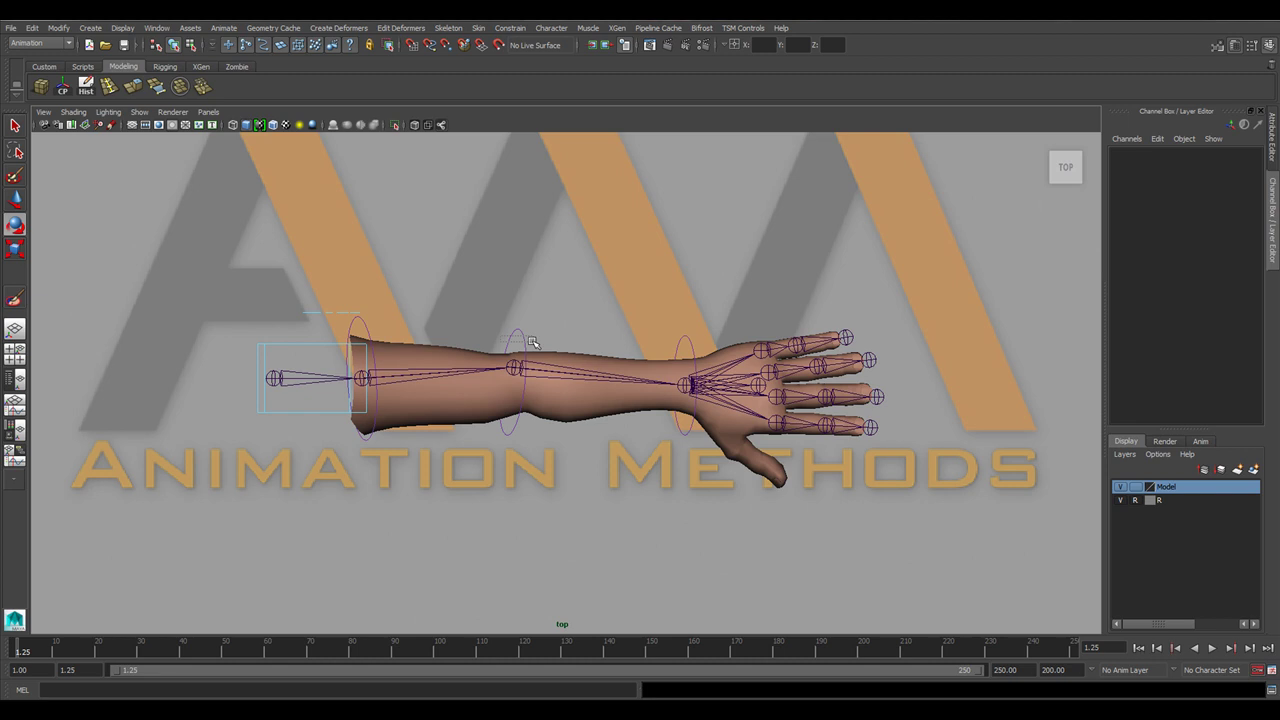
Rotate the FK elbow control to about -65° in Y to test the detached mesh, and undo the rotation.
{"action": "left_click", "coordinate": [526, 340]}
{"action": "left_click_drag", "start_coordinate": [556, 238], "coordinate": [636, 263]}
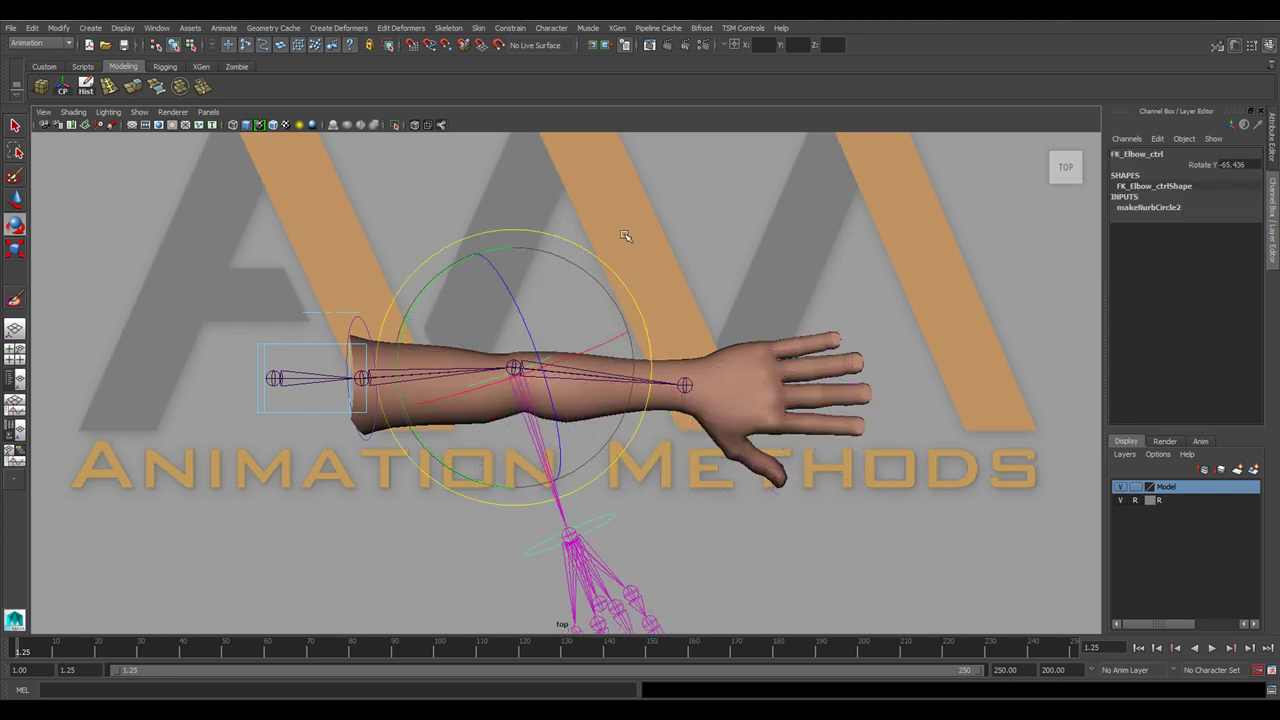
{"action": "key", "text": "ctrl+z"}
{"action": "key", "text": "q"}
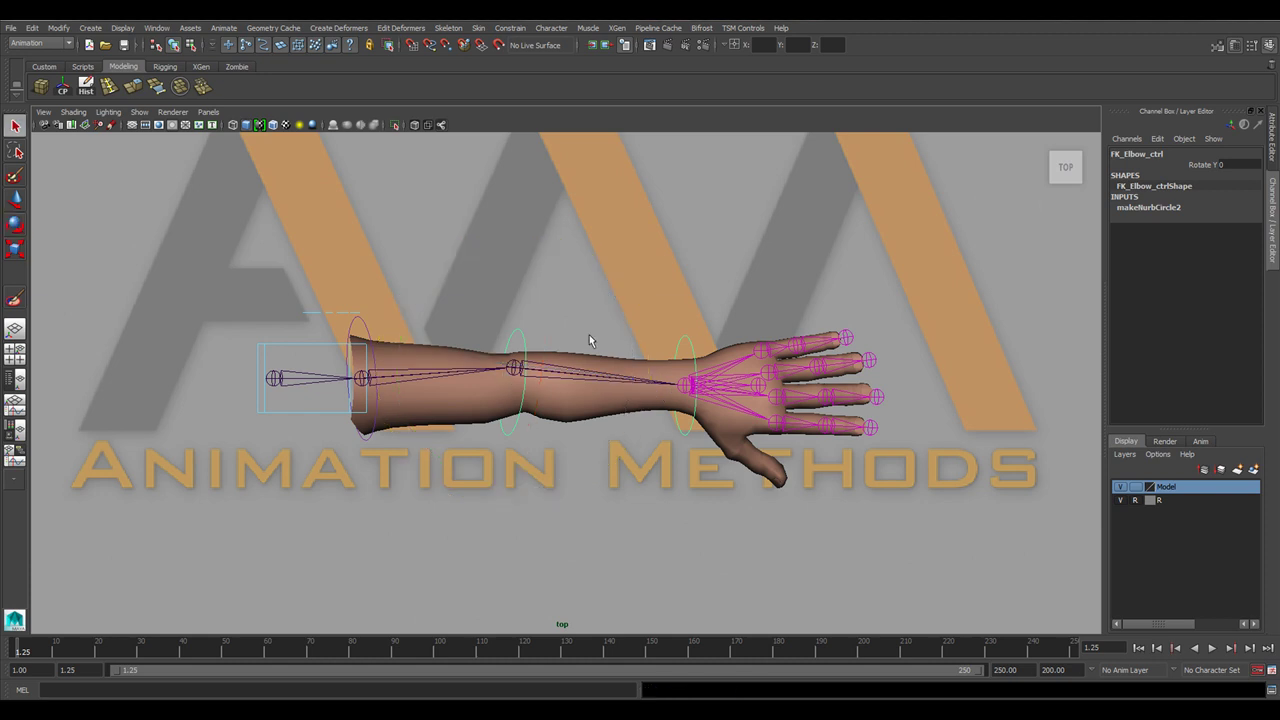
Select the overlapping elbow joints in turn to examine ANIM_Elbow_jnt and IK_Elbow_jnt, and clear the selection.
{"action": "middle_click_drag", "start_coordinate": [589, 337], "coordinate": [573, 318], "text": "alt"}
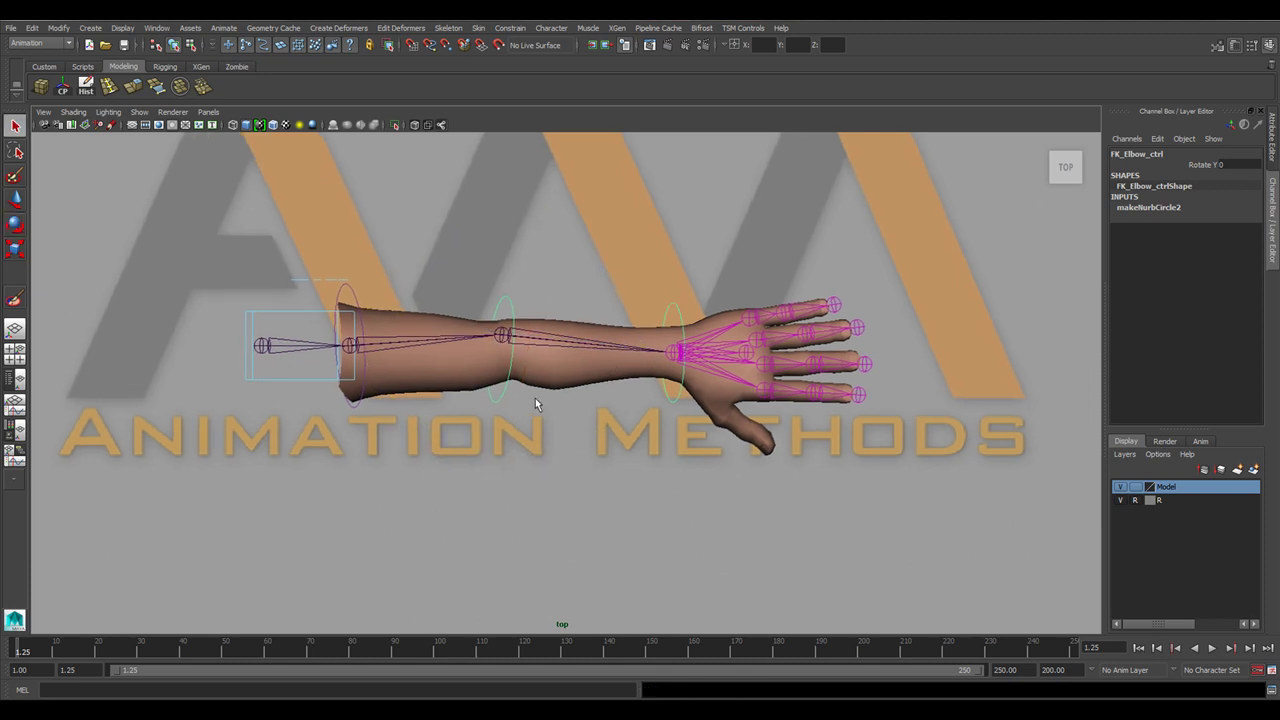
{"action": "left_click", "coordinate": [502, 334]}
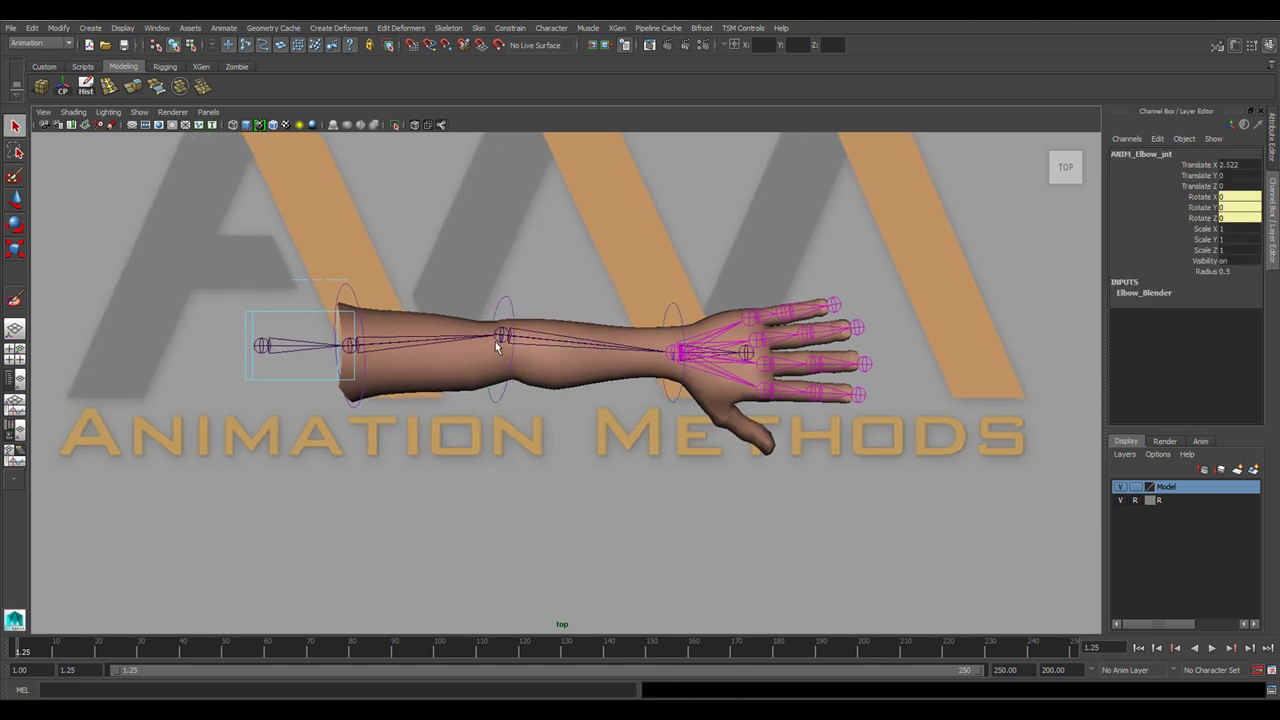
{"action": "left_click", "coordinate": [504, 336]}
{"action": "scroll", "coordinate": [565, 440], "scroll_direction": "up", "scroll_amount": 3}
{"action": "scroll", "coordinate": [537, 390], "scroll_direction": "down", "scroll_amount": 2}
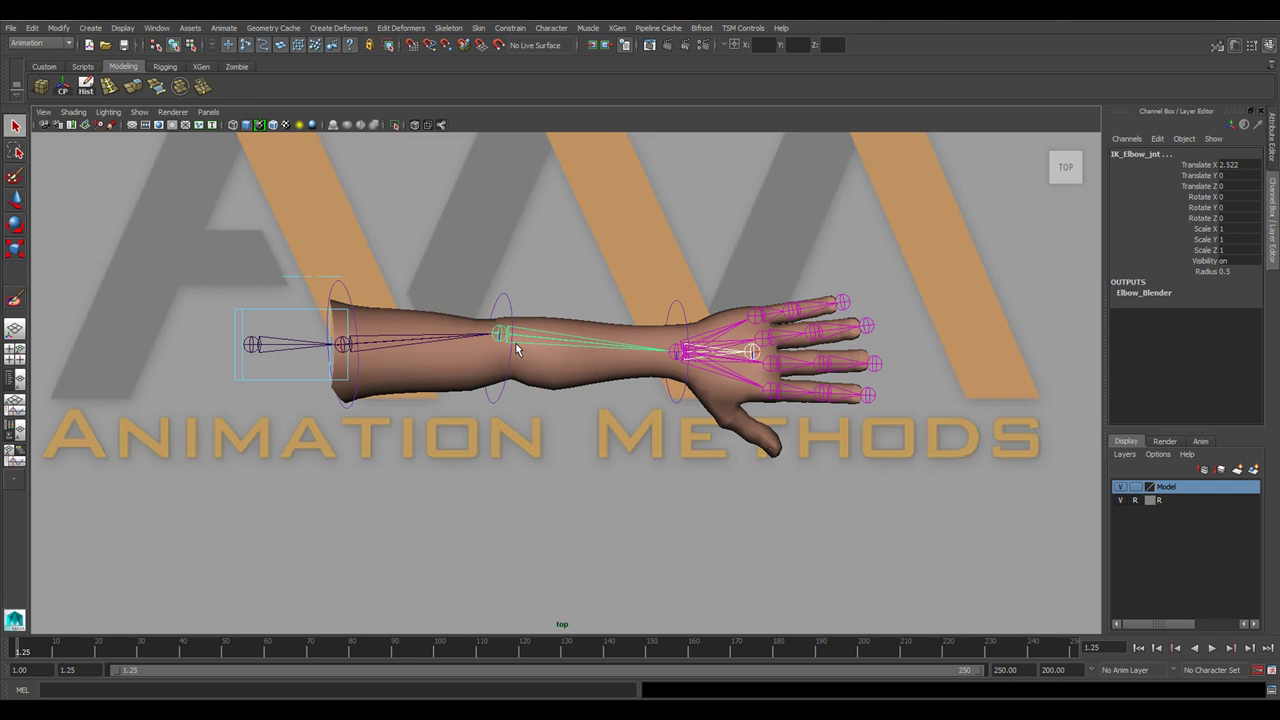
{"action": "middle_click_drag", "start_coordinate": [539, 391], "coordinate": [560, 398], "text": "alt"}
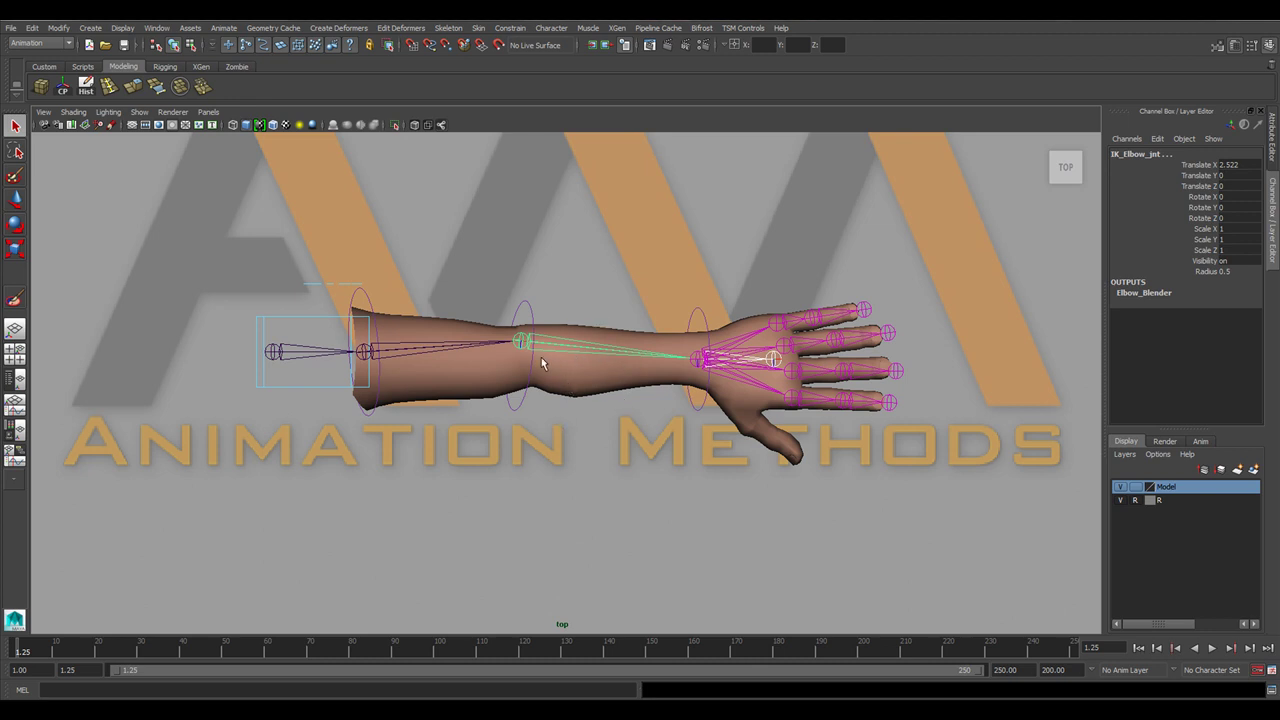
{"action": "left_click", "coordinate": [655, 527]}
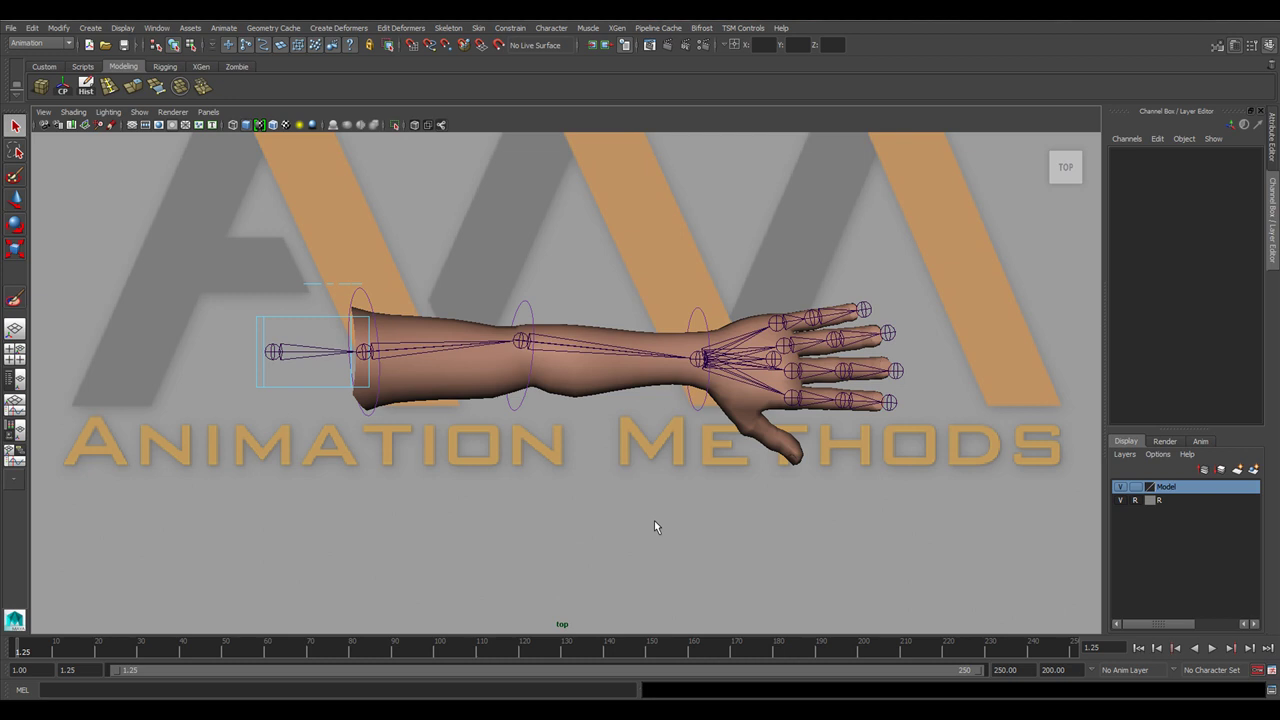
Rotate the FK elbow control to about -35° in Y to check the unbound arm, and undo the rotation.
{"action": "left_click", "coordinate": [532, 312]}
{"action": "key", "text": "e"}
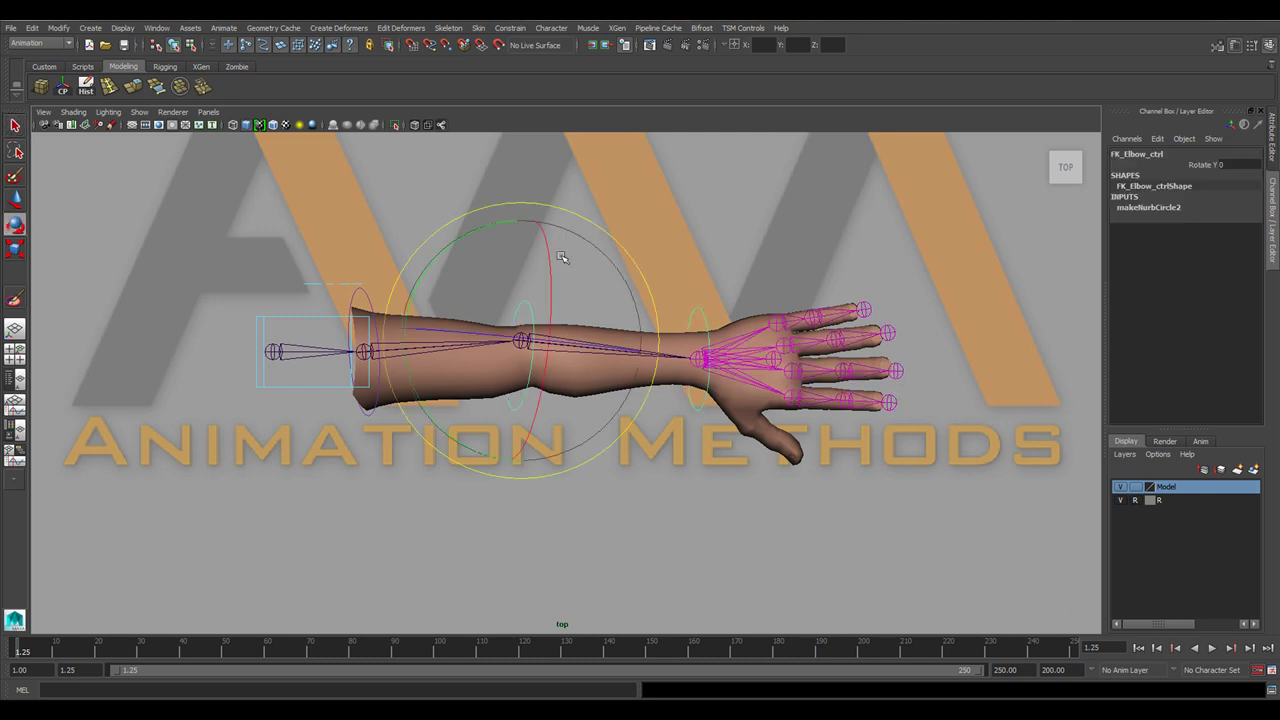
{"action": "left_click_drag", "start_coordinate": [587, 215], "coordinate": [645, 420]}
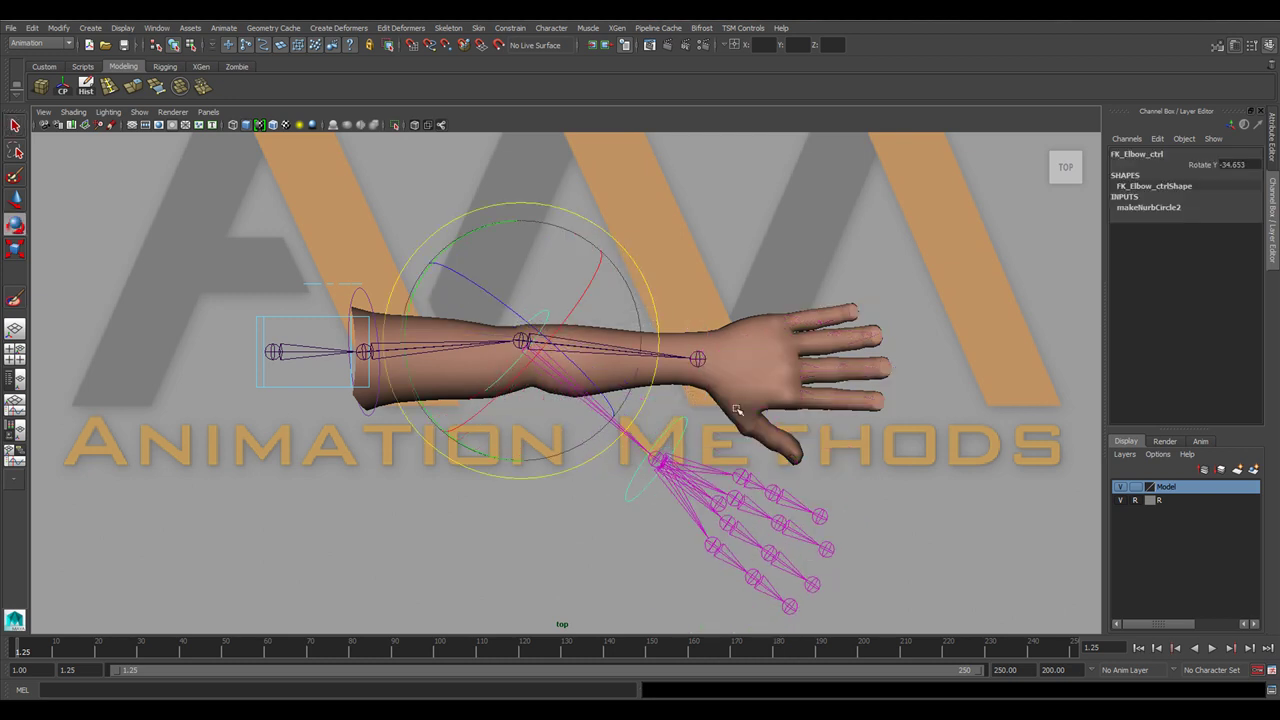
{"action": "key", "text": "ctrl+z"}
{"action": "key", "text": "q"}
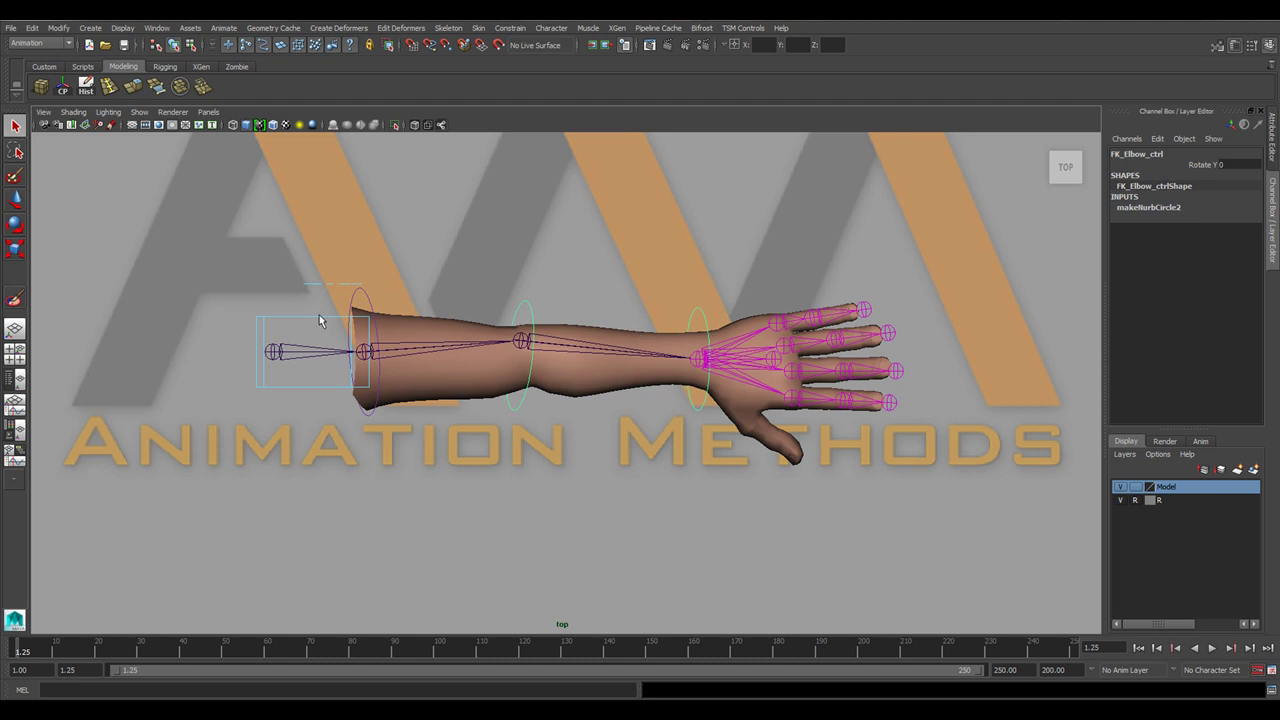
Open the Outliner and locate the bind joints ANIM_Clavicle_jnt and, inside ANIM_WristRoot_GRP, ANIM_WristRoot_jnt.
{"action": "left_click", "coordinate": [157, 28]}
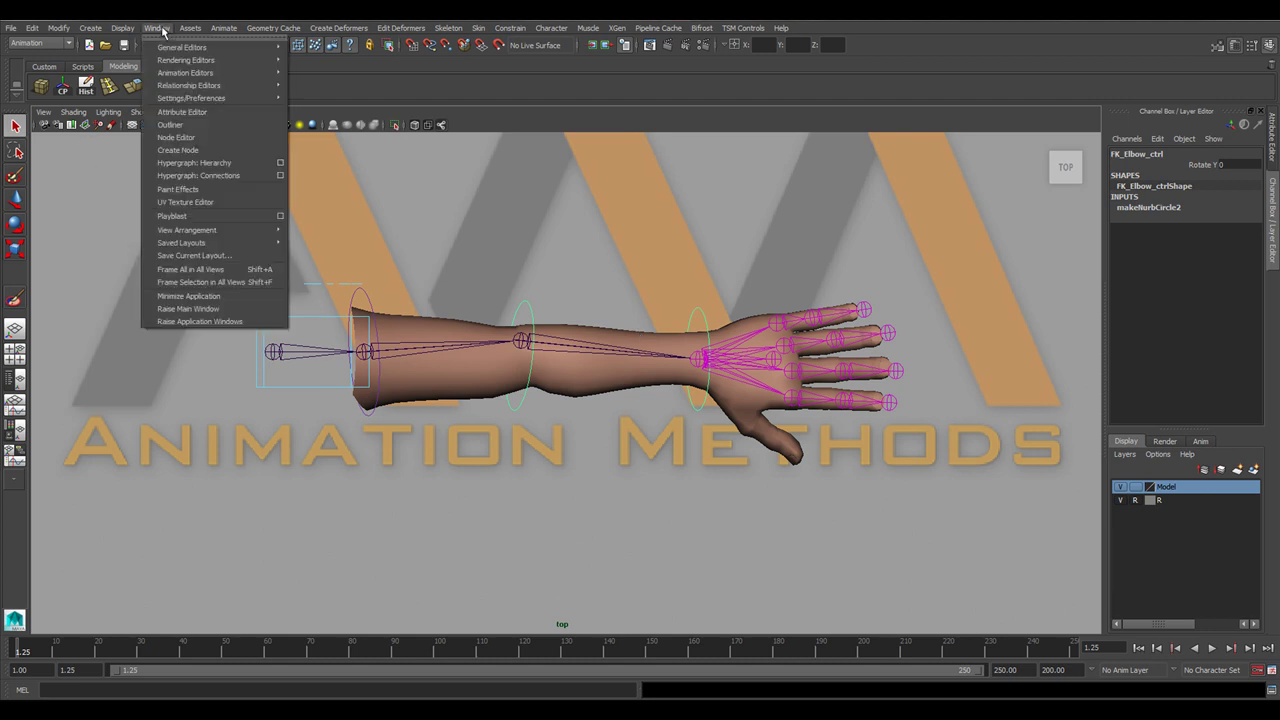
{"action": "left_click", "coordinate": [171, 125]}
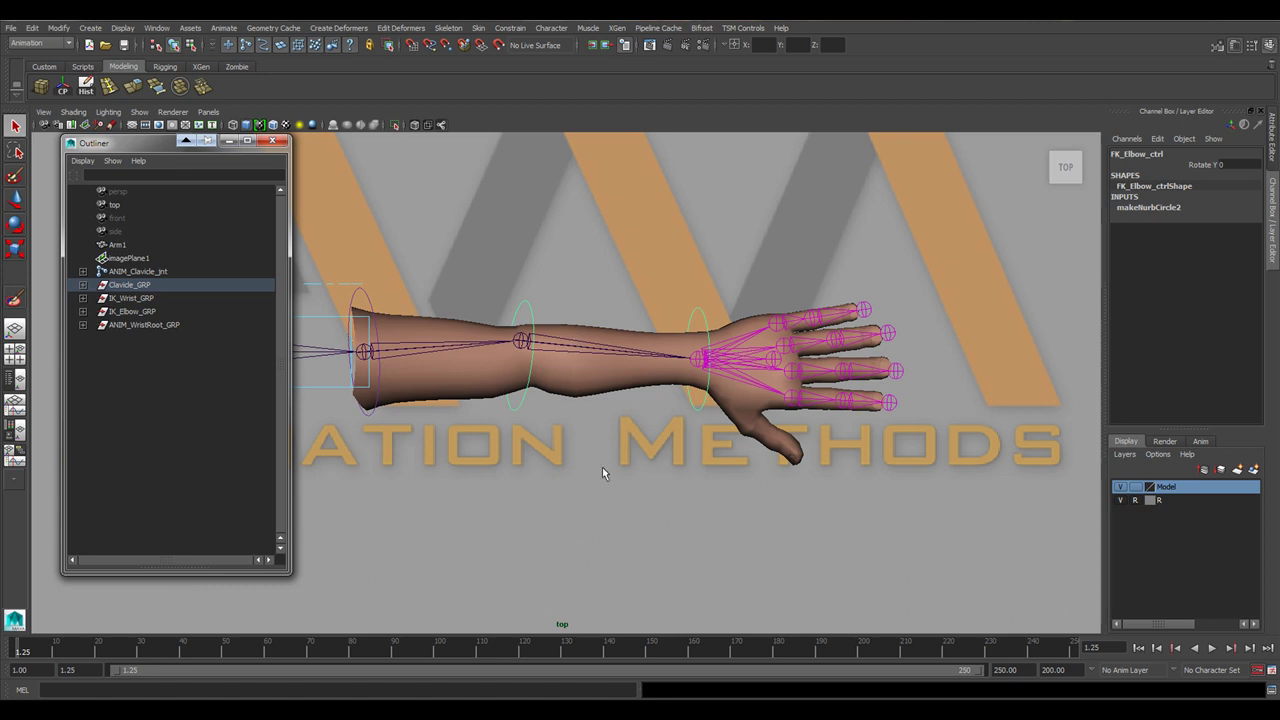
{"action": "middle_click_drag", "start_coordinate": [338, 362], "coordinate": [360, 364], "text": "alt"}
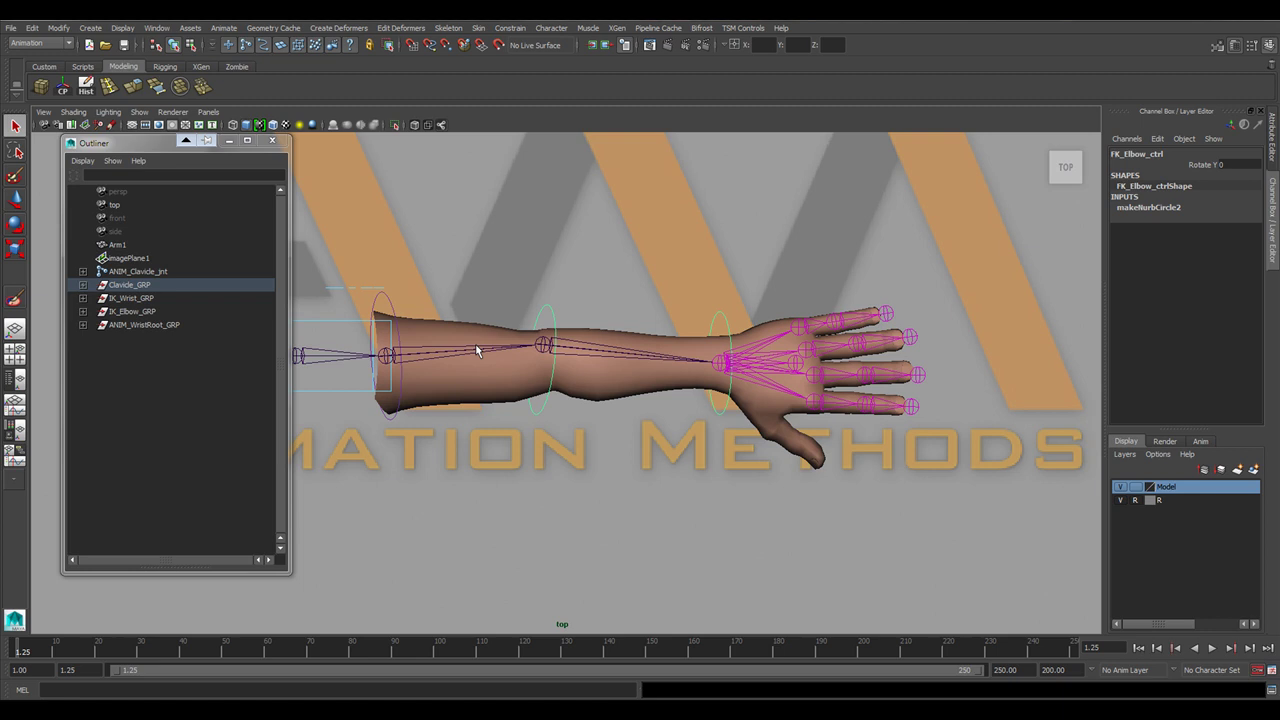
{"action": "left_click", "coordinate": [118, 275]}
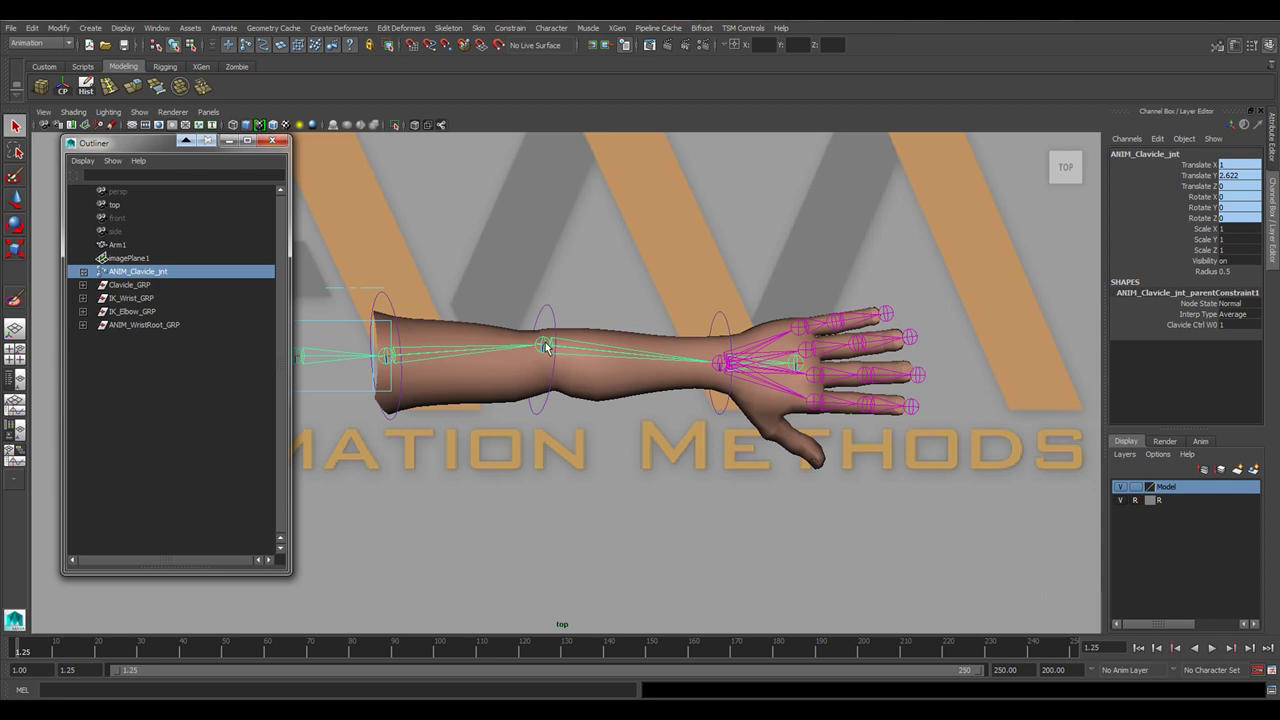
{"action": "left_click", "coordinate": [83, 325]}
{"action": "left_click", "coordinate": [150, 338]}
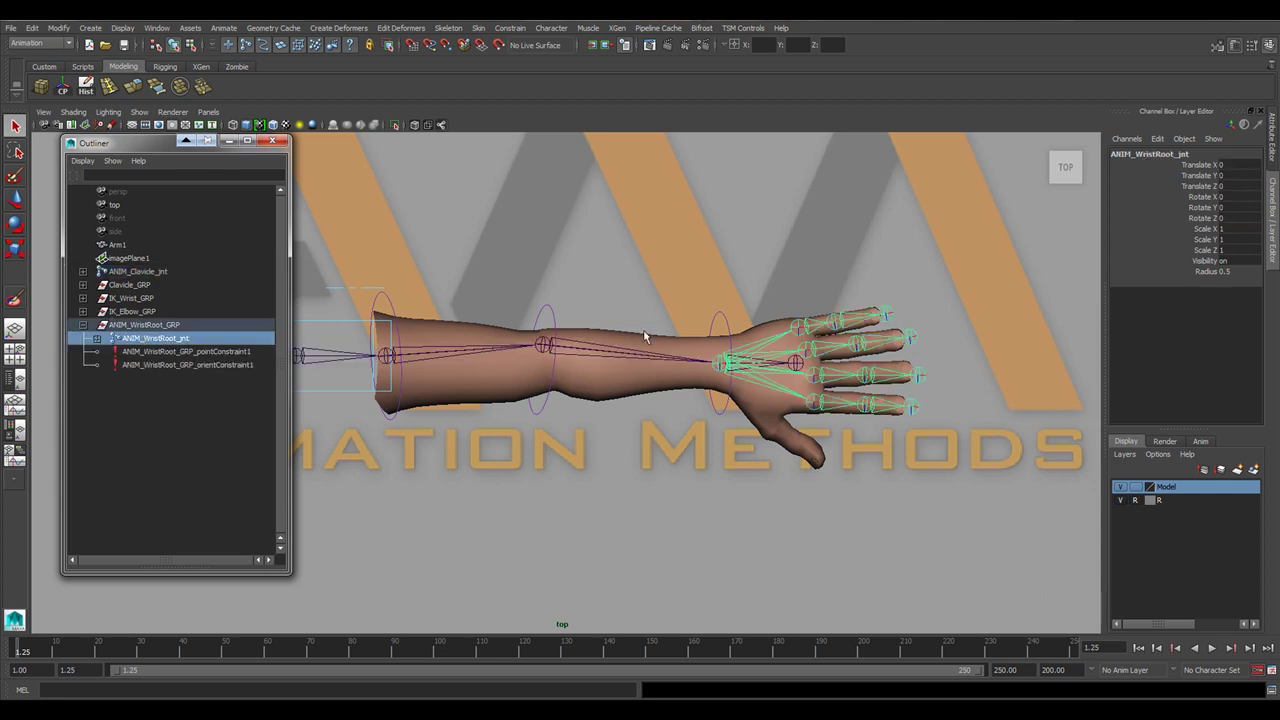
Smooth bind the Arm1 mesh to ANIM_Clavicle_jnt and ANIM_WristRoot_jnt.
{"action": "left_click", "coordinate": [156, 272]}
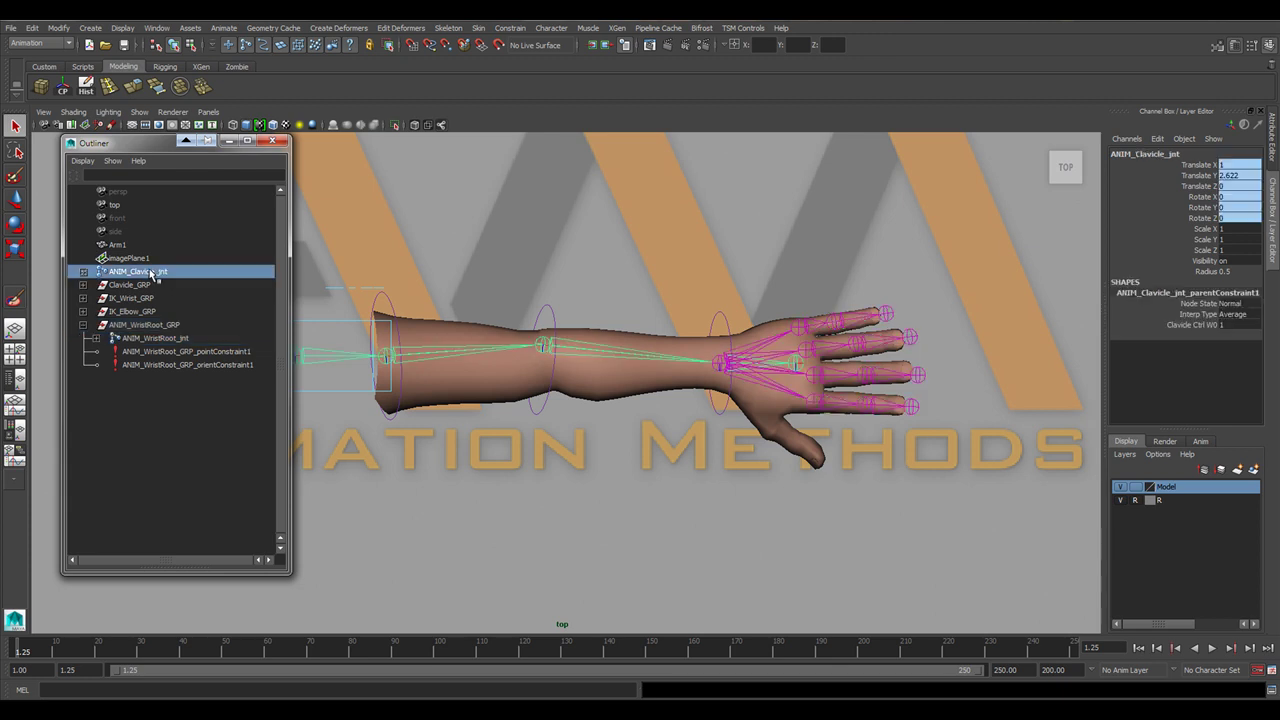
{"action": "left_click", "coordinate": [165, 340], "text": "ctrl"}
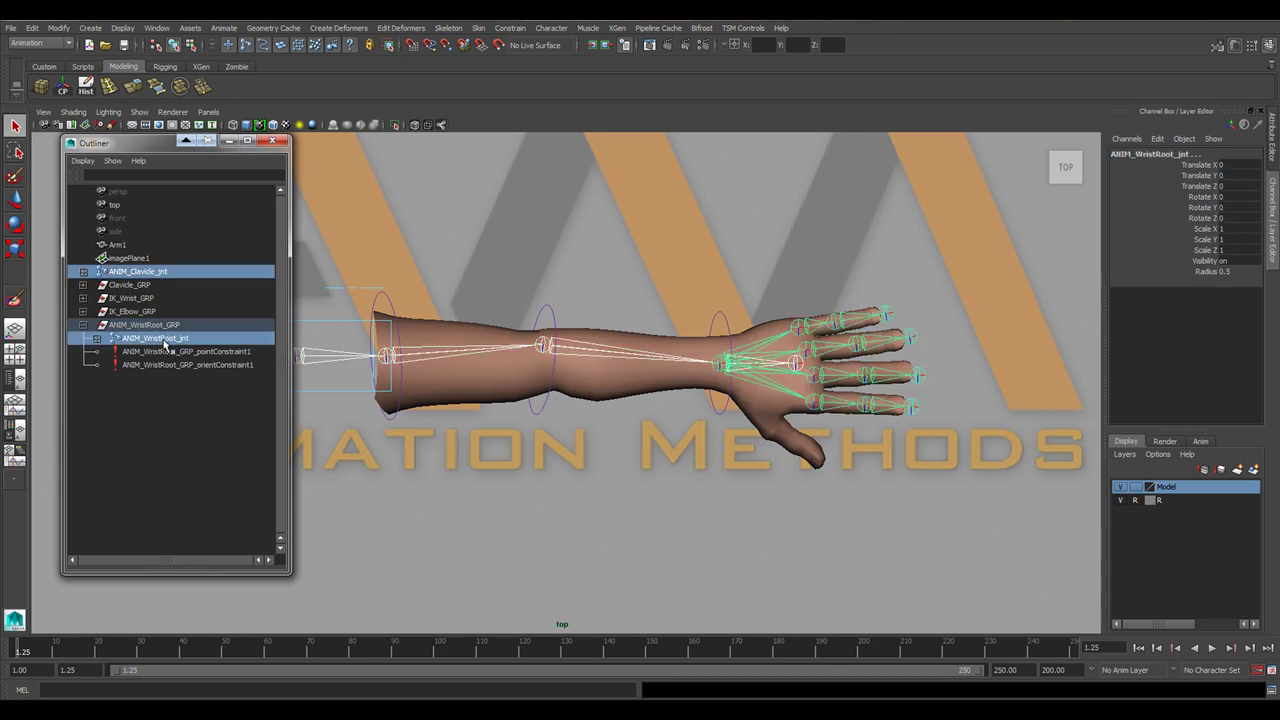
{"action": "left_click", "coordinate": [128, 246], "text": "ctrl"}
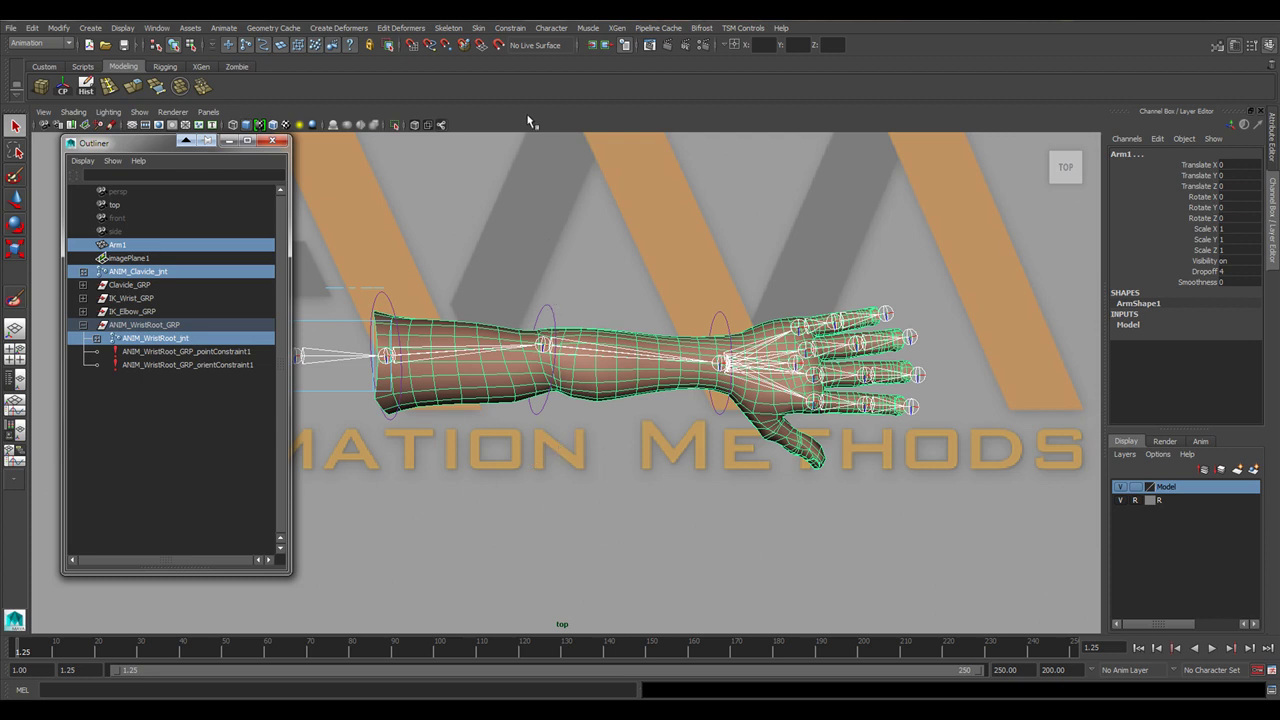
{"action": "left_click", "coordinate": [479, 29]}
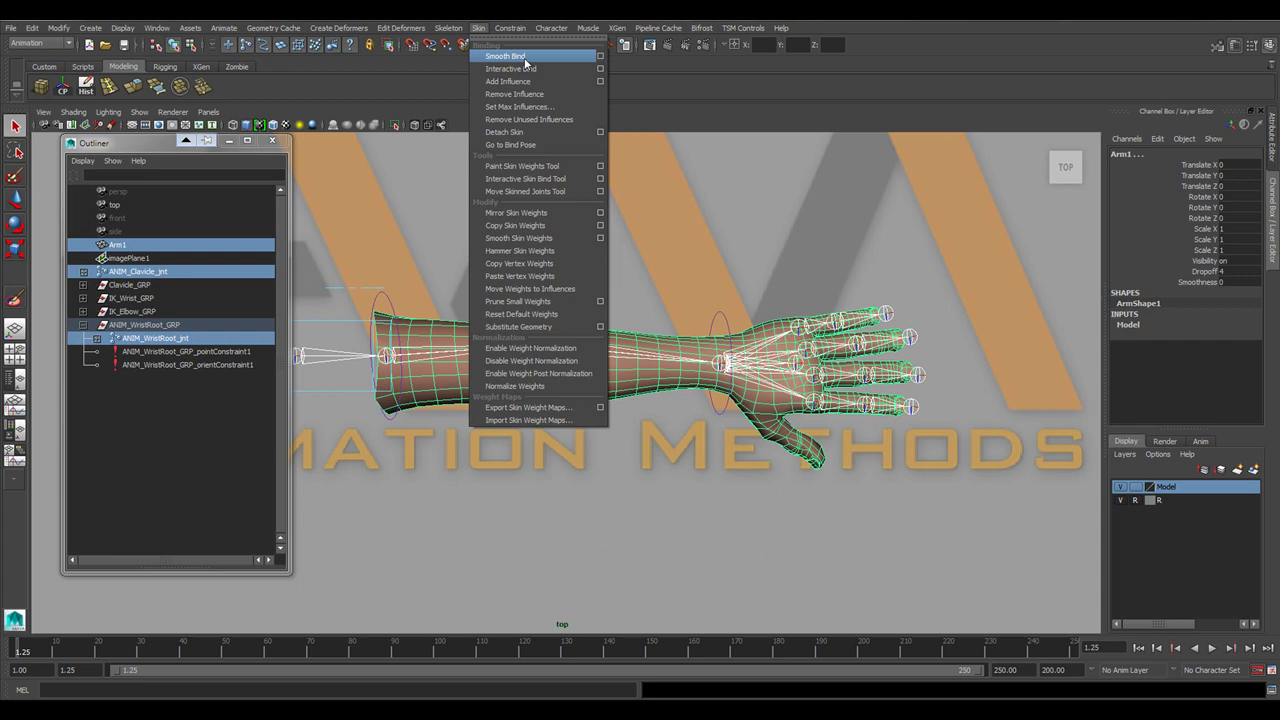
{"action": "left_click", "coordinate": [506, 57]}
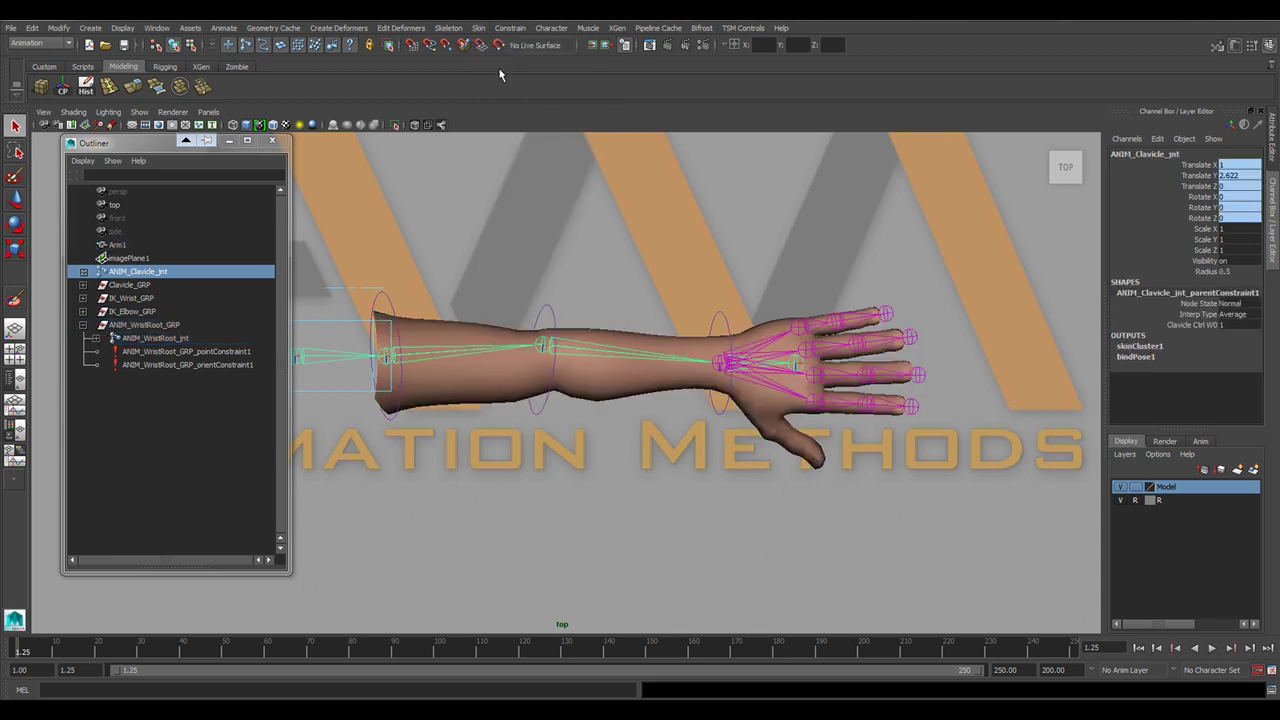
Rotate the FK elbow control to test the newly bound skin, undo the rotation and clear the selection.
{"action": "left_click", "coordinate": [545, 312]}
{"action": "key", "text": "e"}
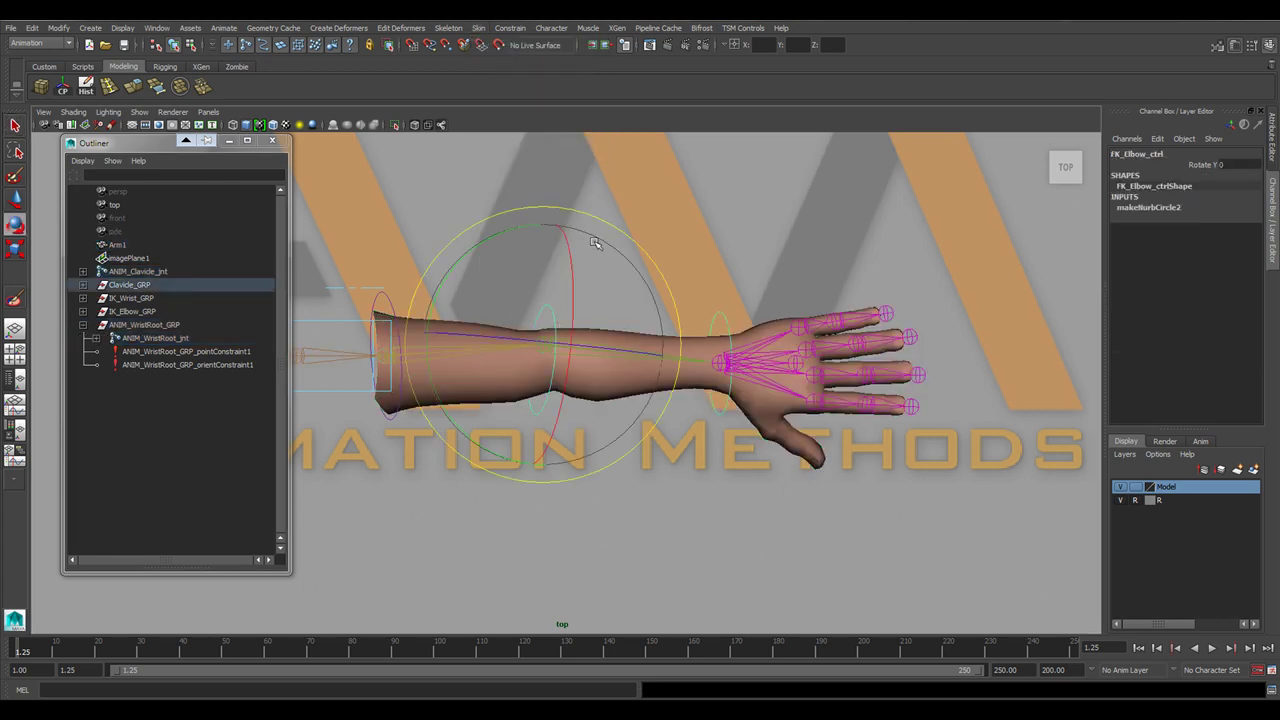
{"action": "left_click_drag", "start_coordinate": [595, 243], "coordinate": [470, 285]}
{"action": "key", "text": "ctrl+z"}
{"action": "left_click", "coordinate": [660, 222]}
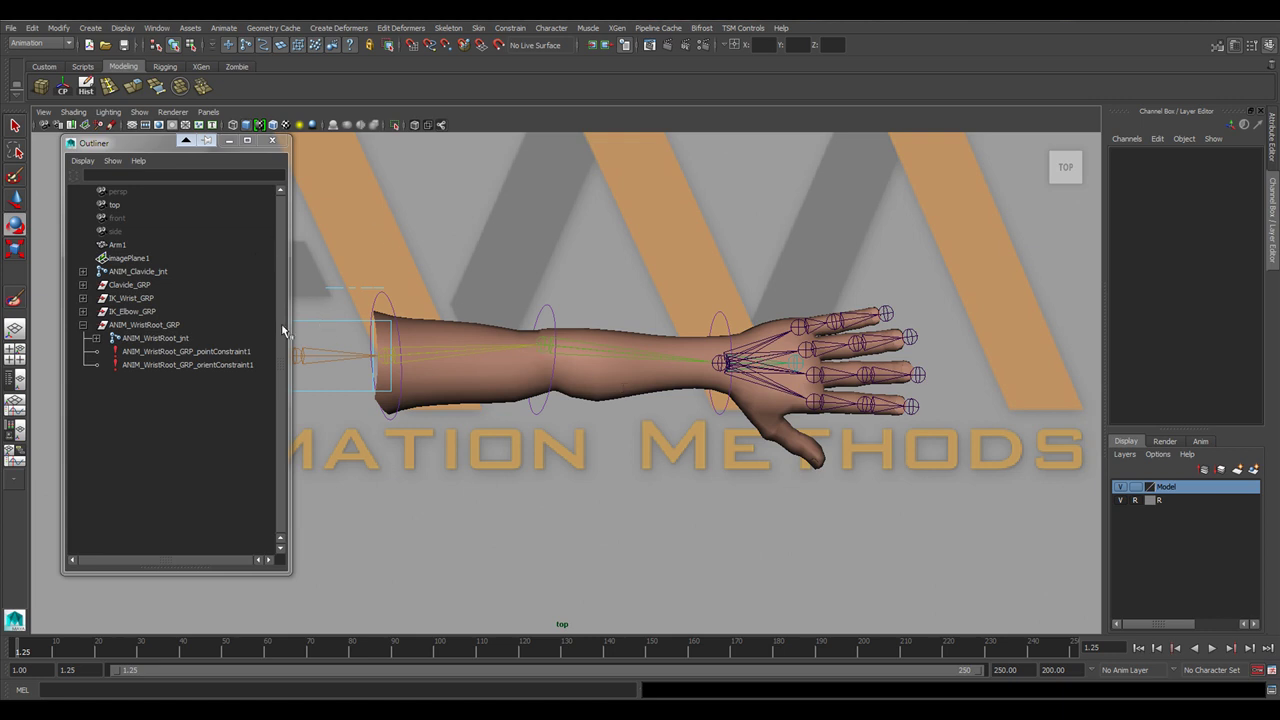
Import ArmWeight.weightMap from the Desktop's SkinWeights folder with ANIM_Clavicle_jnt, ANIM_WristRoot_jnt and Arm1 selected, and clear the selection.
{"action": "left_click", "coordinate": [142, 273]}
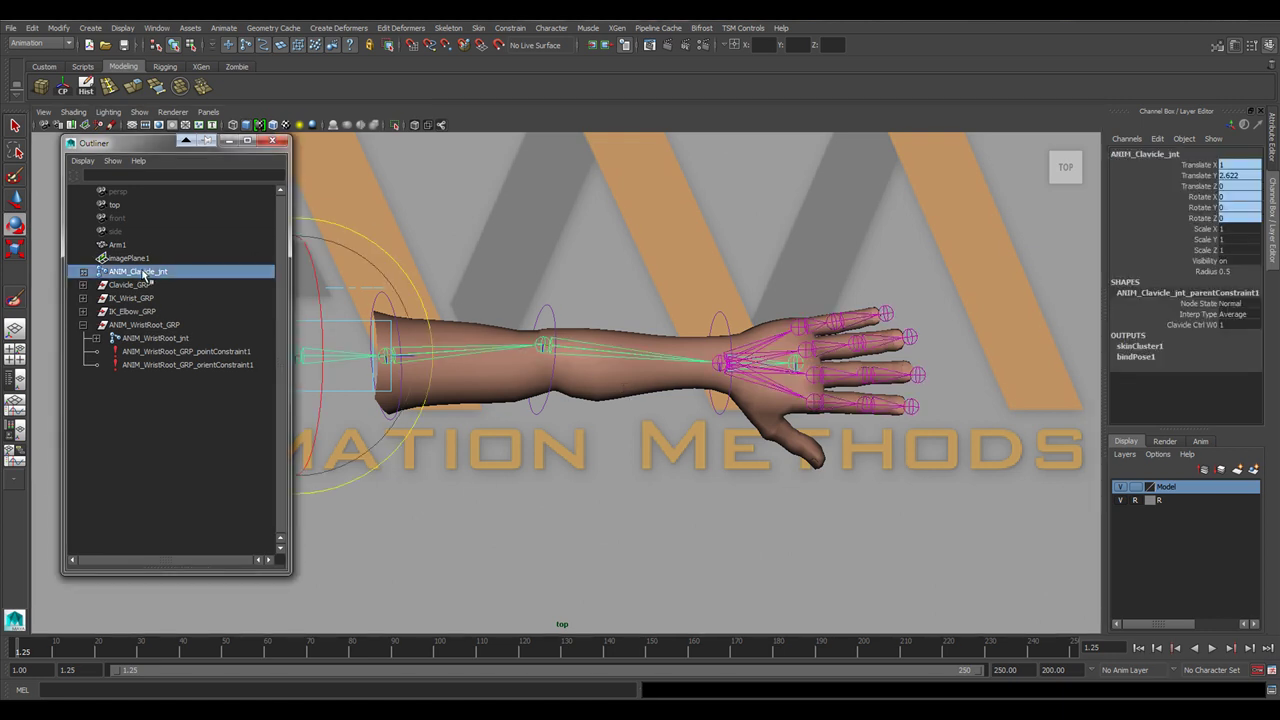
{"action": "left_click", "coordinate": [155, 340]}
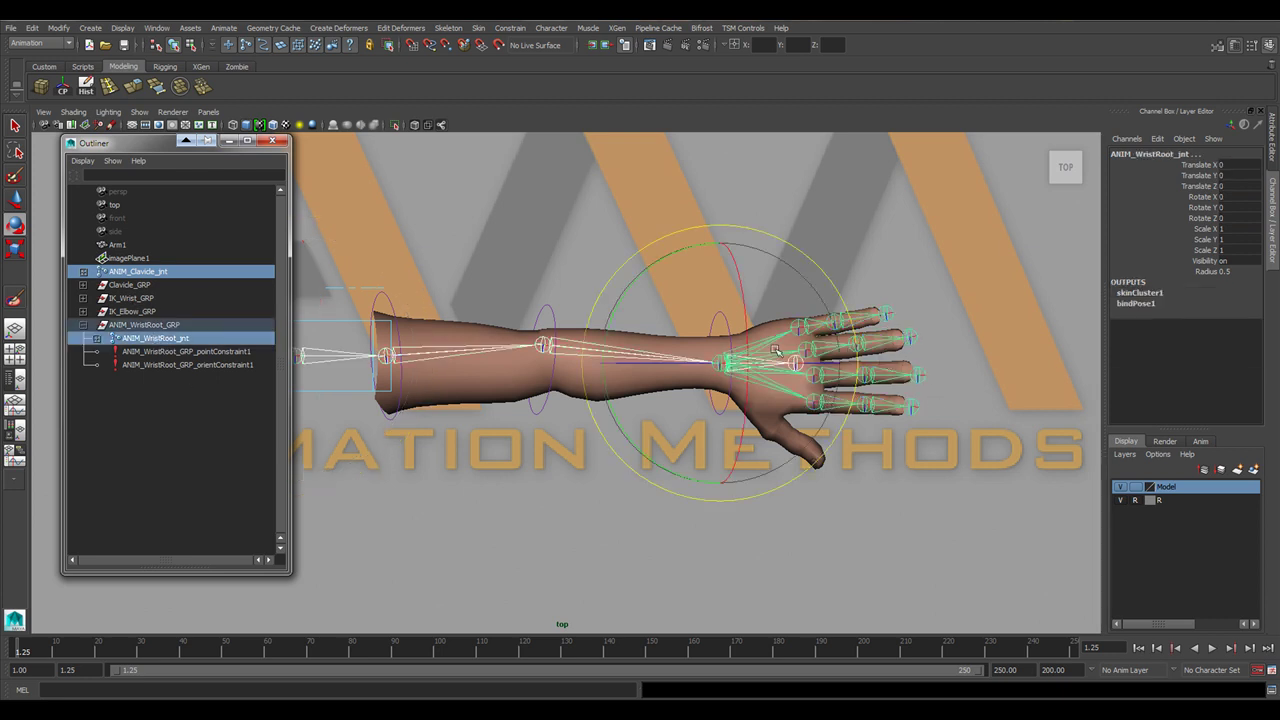
{"action": "left_click", "coordinate": [119, 246], "text": "ctrl"}
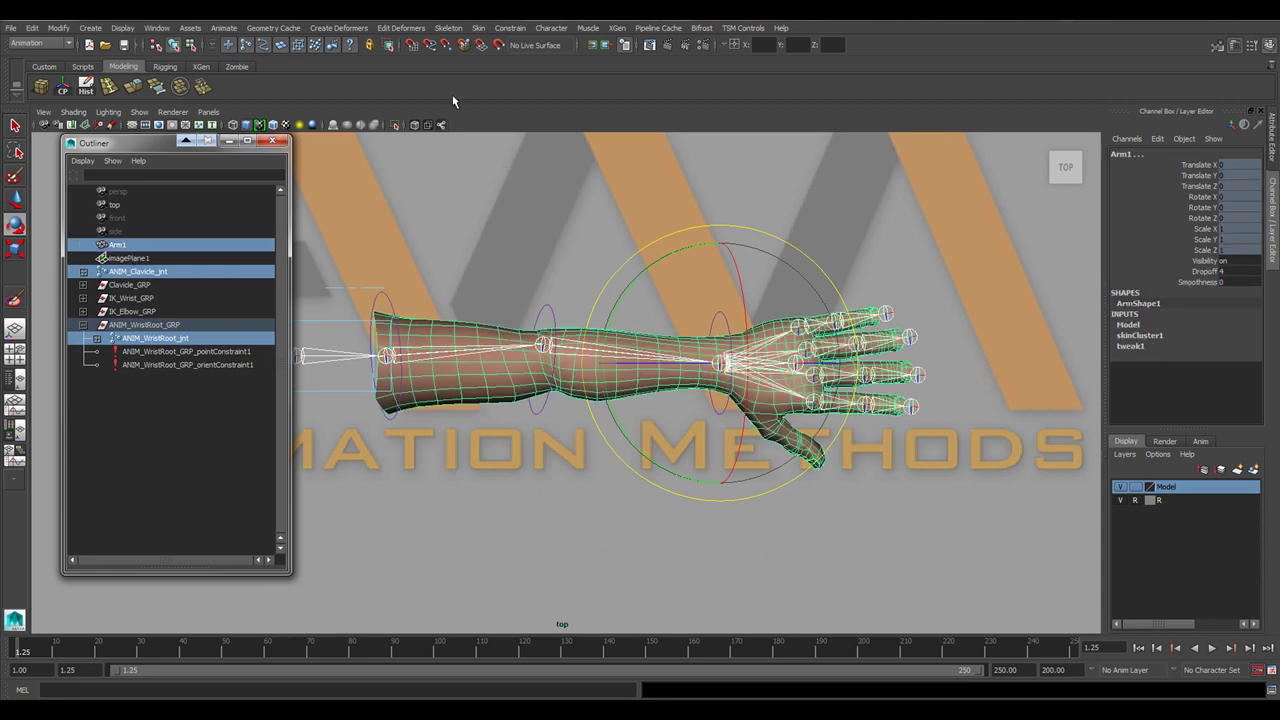
{"action": "left_click", "coordinate": [479, 28]}
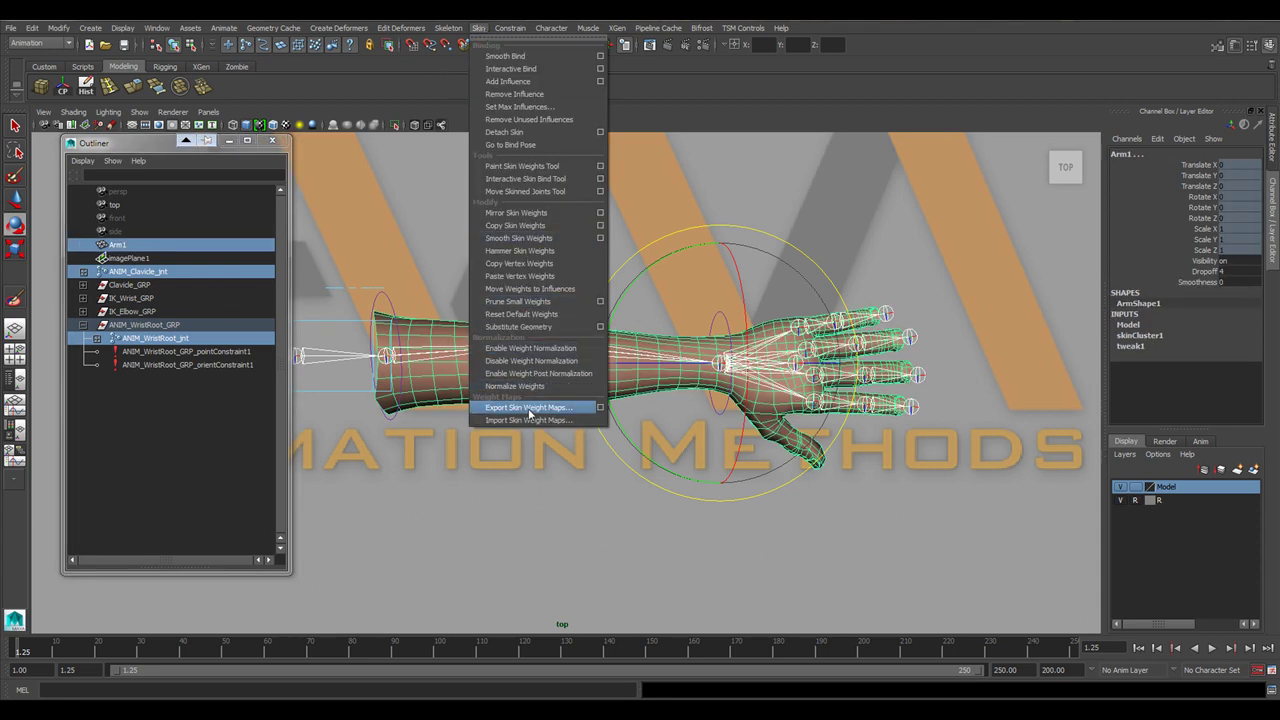
{"action": "left_click", "coordinate": [527, 420]}
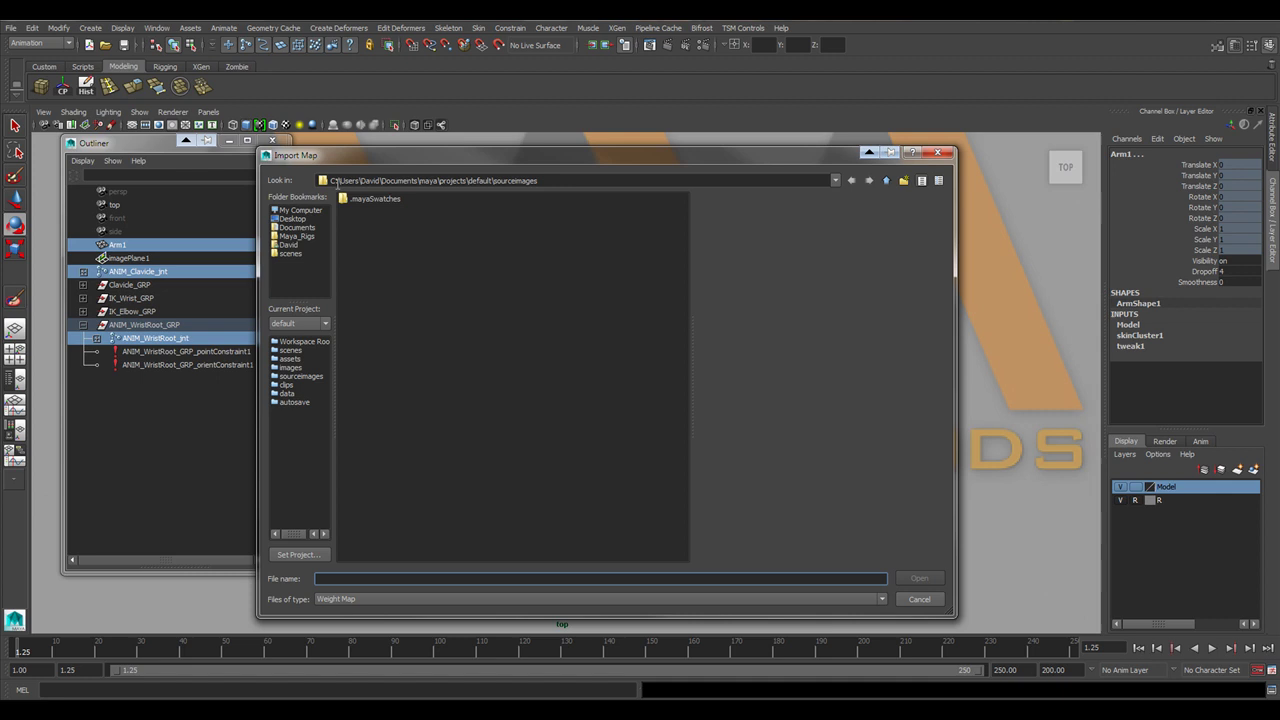
{"action": "left_click", "coordinate": [293, 219]}
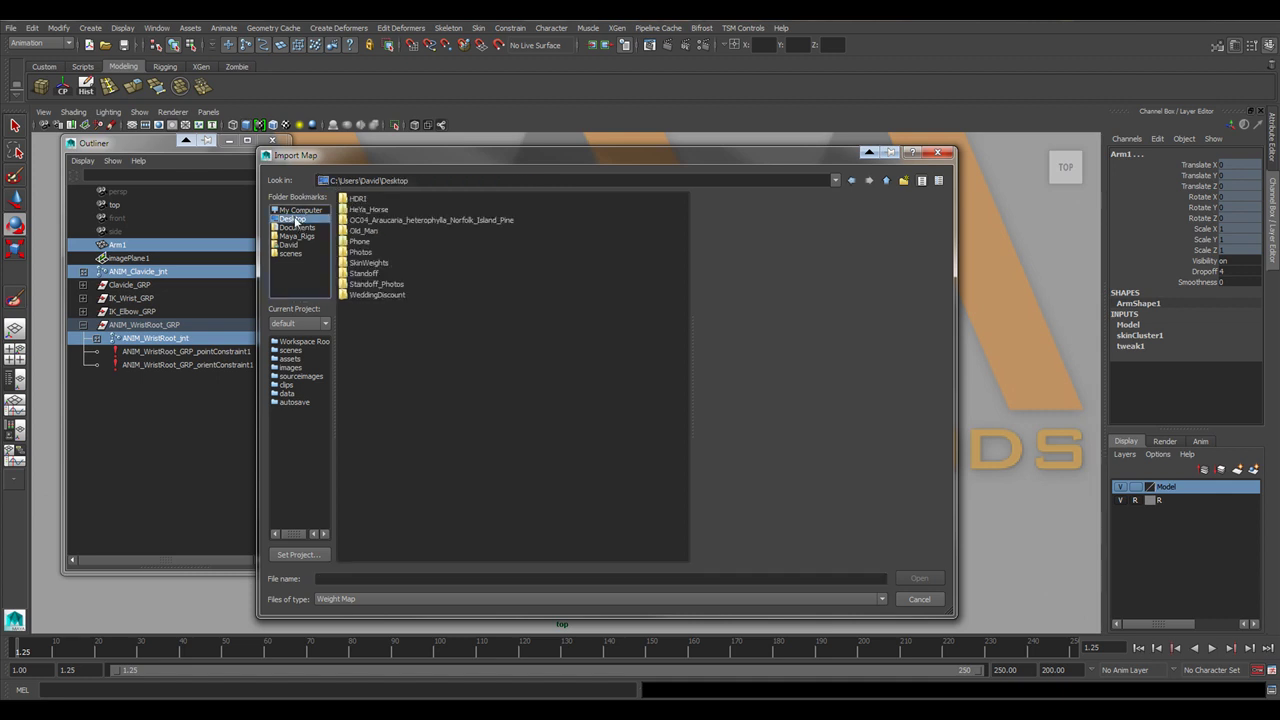
{"action": "left_click", "coordinate": [368, 263]}
{"action": "double_click", "coordinate": [368, 263]}
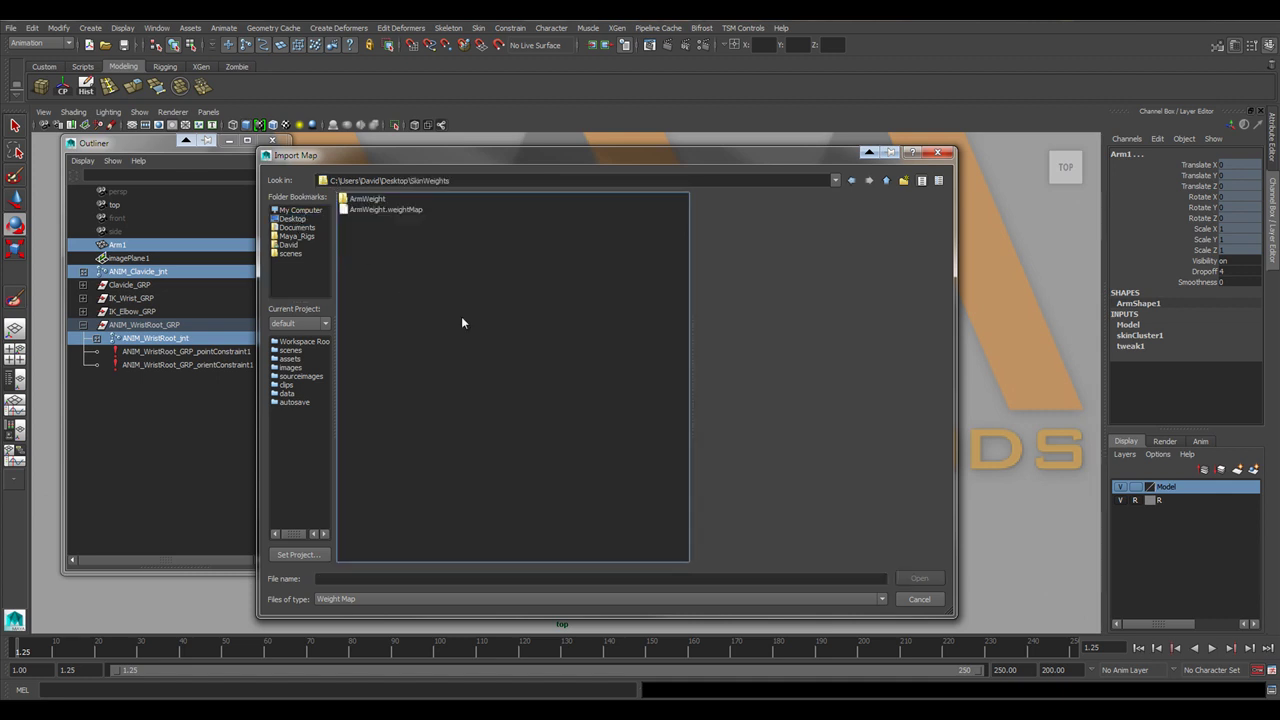
{"action": "left_click", "coordinate": [393, 210]}
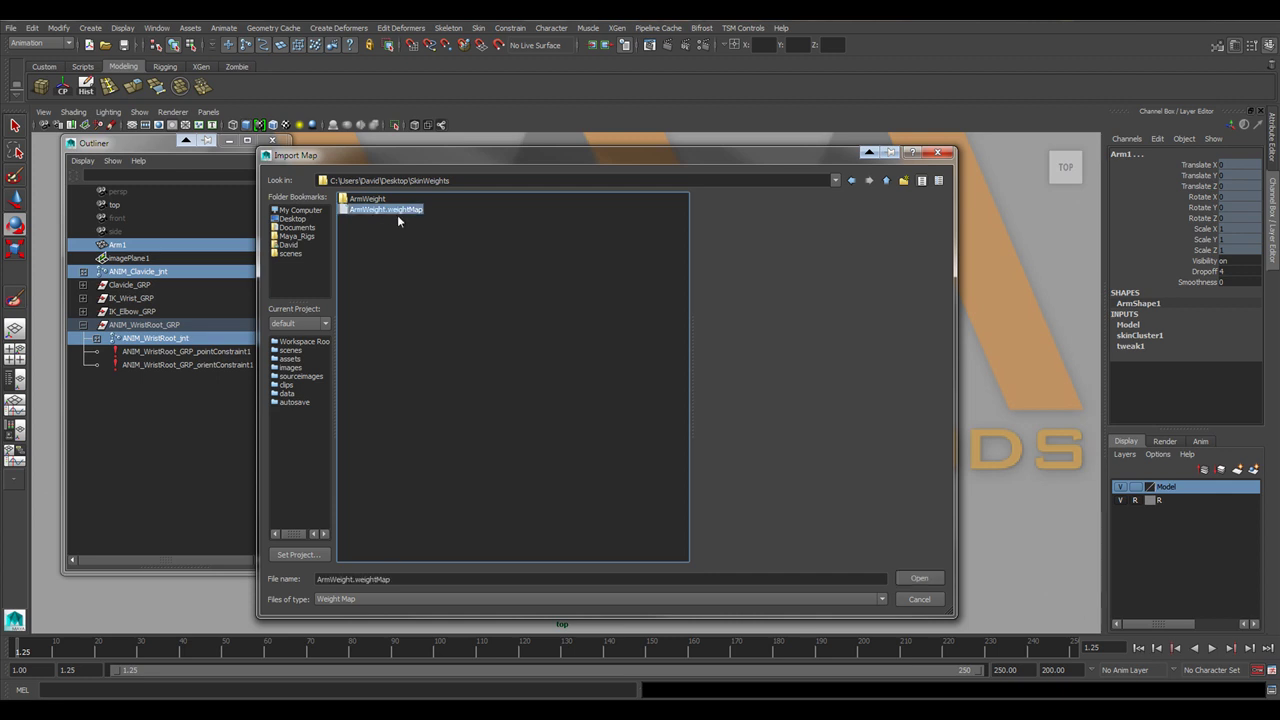
{"action": "left_click", "coordinate": [918, 580]}
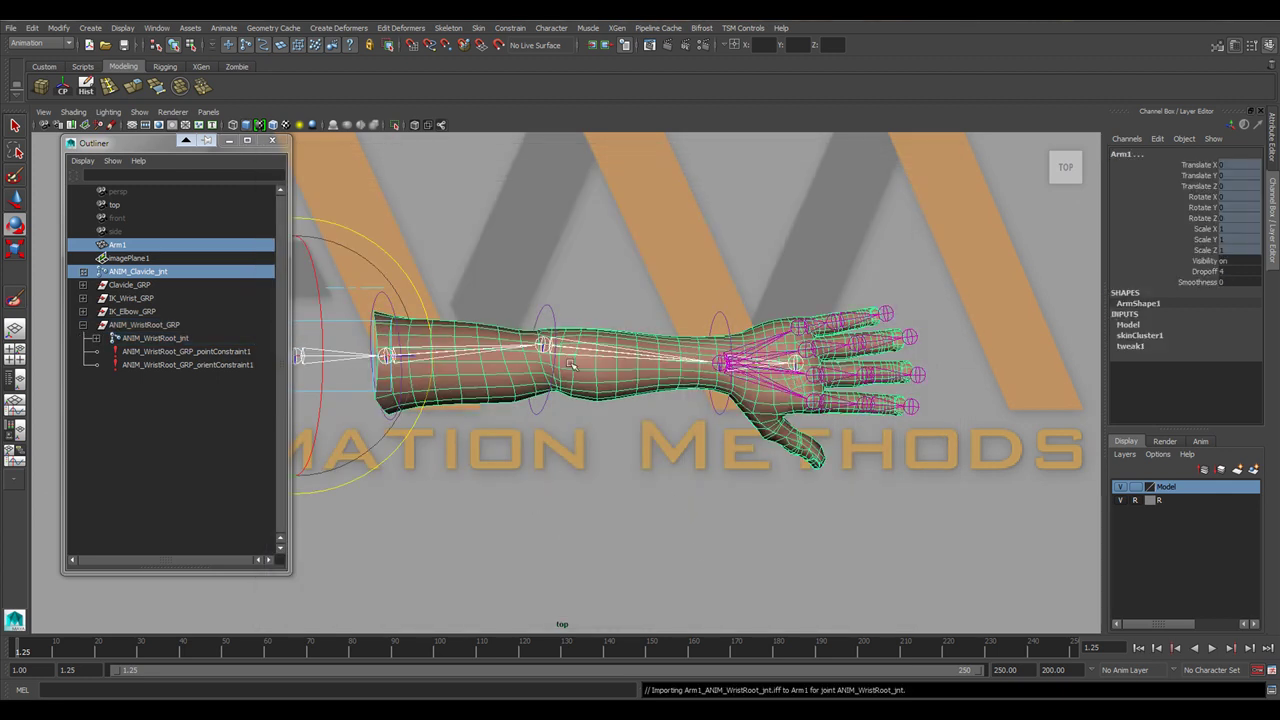
{"action": "left_click", "coordinate": [641, 290]}
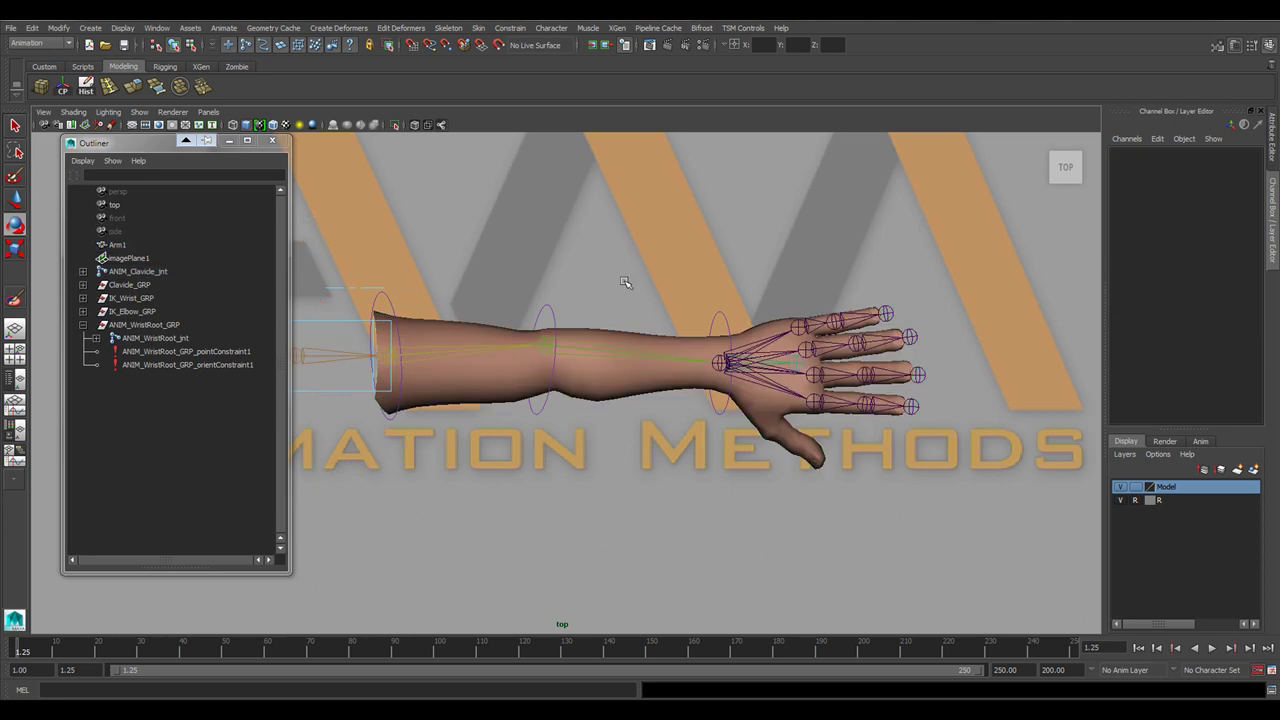
Rotate the FK elbow control and the FK wrist control to test the imported weights, undoing each rotation.
{"action": "left_click", "coordinate": [558, 314]}
{"action": "left_click_drag", "start_coordinate": [597, 217], "coordinate": [655, 300]}
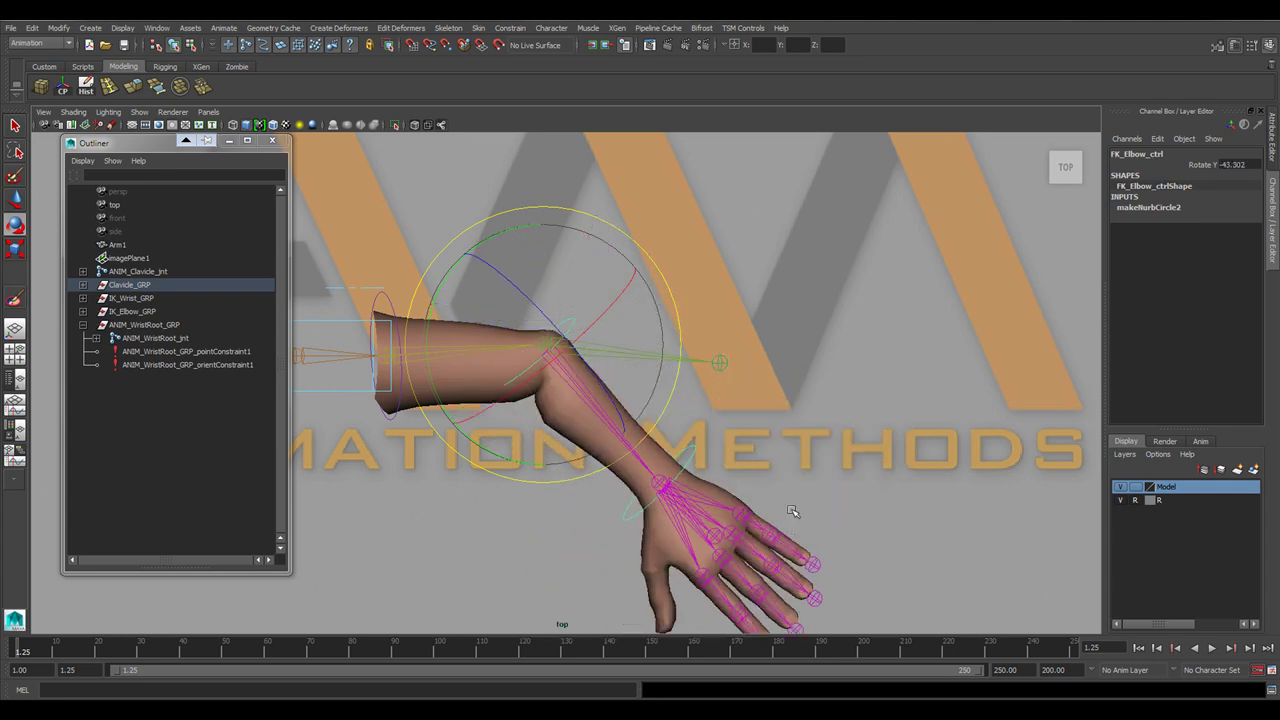
{"action": "key", "text": "ctrl+z"}
{"action": "left_click", "coordinate": [743, 318]}
{"action": "left_click_drag", "start_coordinate": [743, 318], "coordinate": [770, 365]}
{"action": "key", "text": "ctrl+z"}
Rotate the FK shoulder control to test the shoulder deformation, undo the rotation and clear the selection.
{"action": "left_click", "coordinate": [392, 308]}
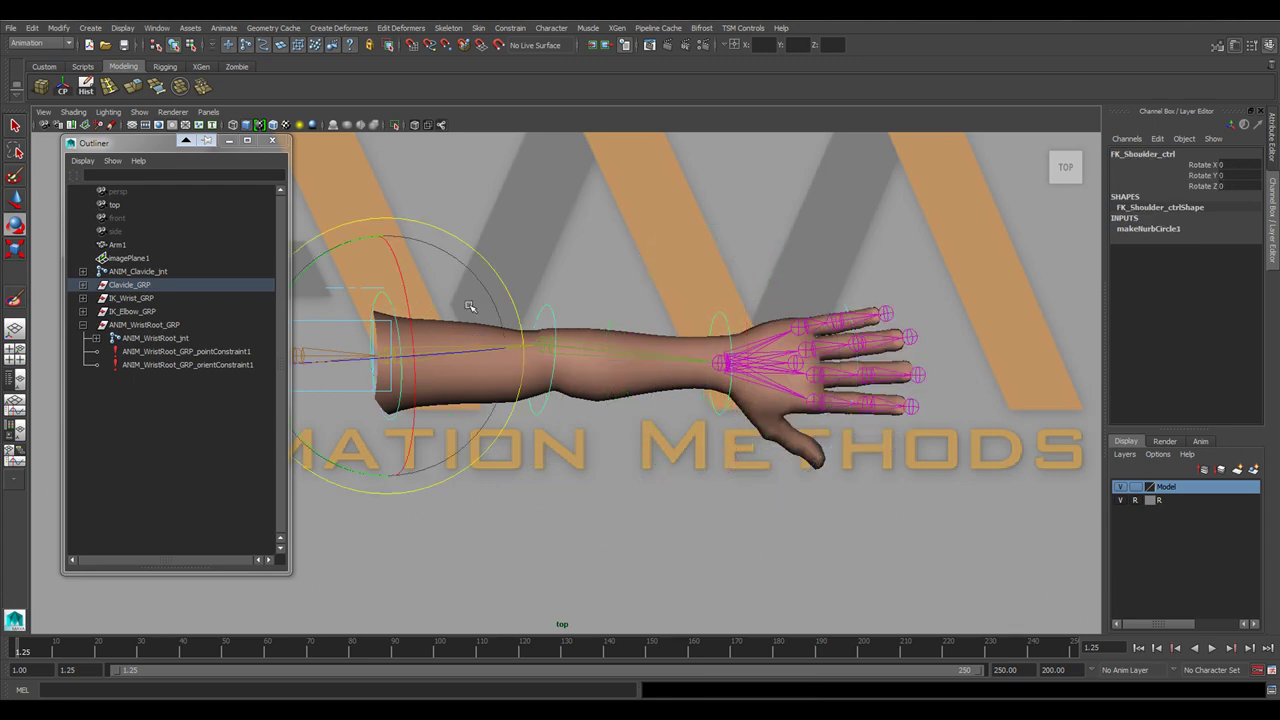
{"action": "mouse_move", "coordinate": [452, 298]}
{"action": "left_mouse_down"}
{"action": "mouse_move", "coordinate": [426, 250]}
{"action": "mouse_move", "coordinate": [438, 289]}
{"action": "left_mouse_up"}
{"action": "key", "text": "ctrl+z"}
{"action": "key", "text": "ctrl+z"}
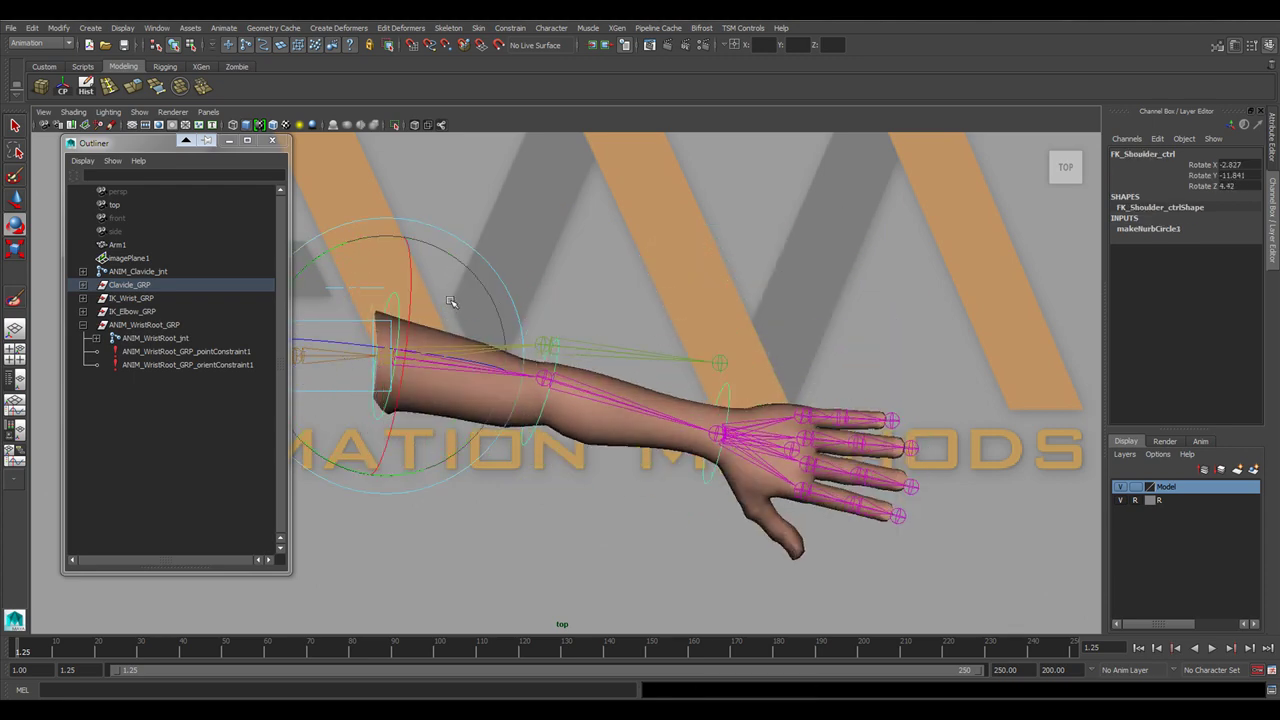
{"action": "left_click", "coordinate": [680, 251]}
Switch the arm to IK by setting FKIK Switch on the FKIK_Switcing control to 1.
{"action": "left_click", "coordinate": [354, 293]}
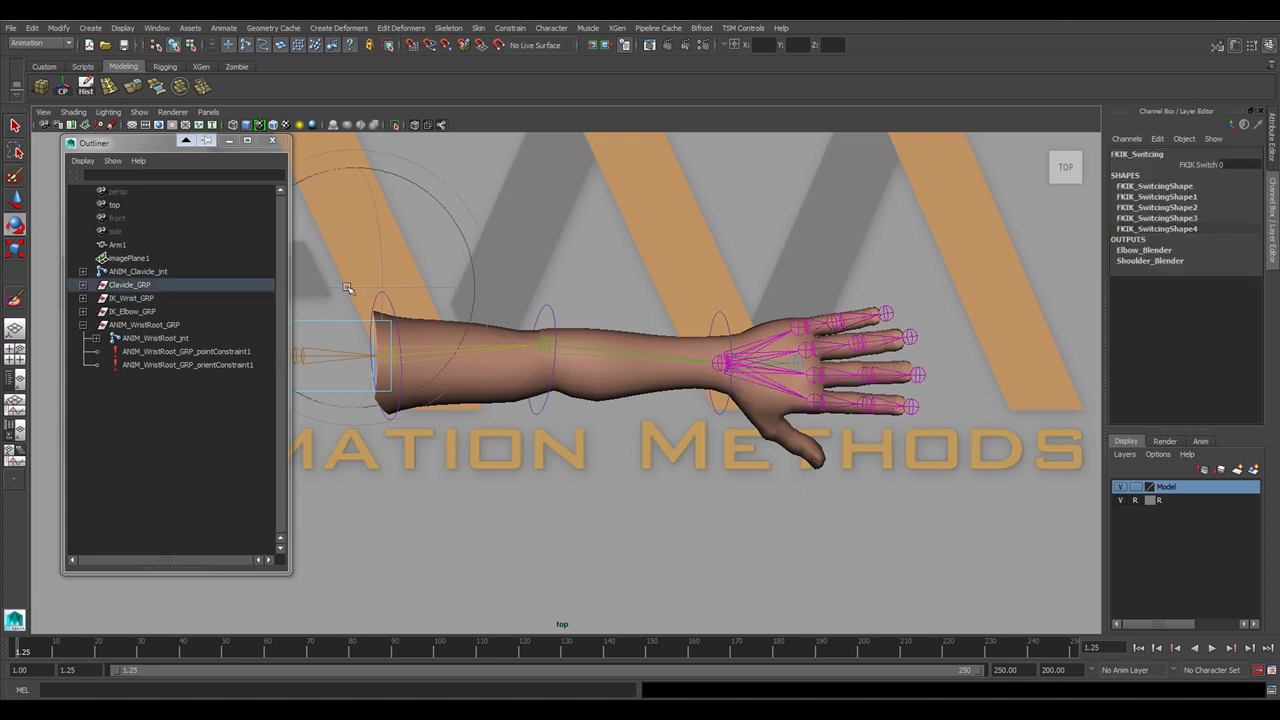
{"action": "left_click", "coordinate": [1205, 165]}
{"action": "middle_click_drag", "start_coordinate": [910, 197], "coordinate": [957, 212]}
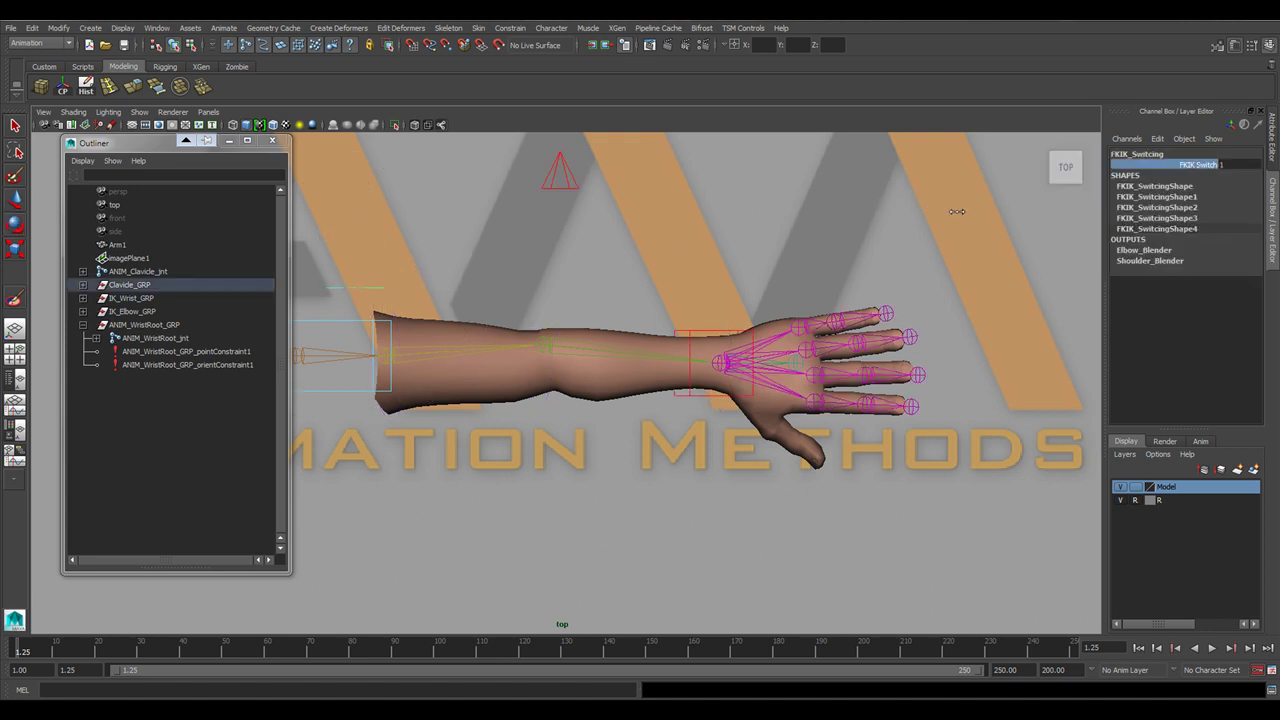
Move the IK wrist control toward the shoulder to test the elbow bend, undo the move and clear the selection.
{"action": "left_click", "coordinate": [782, 328]}
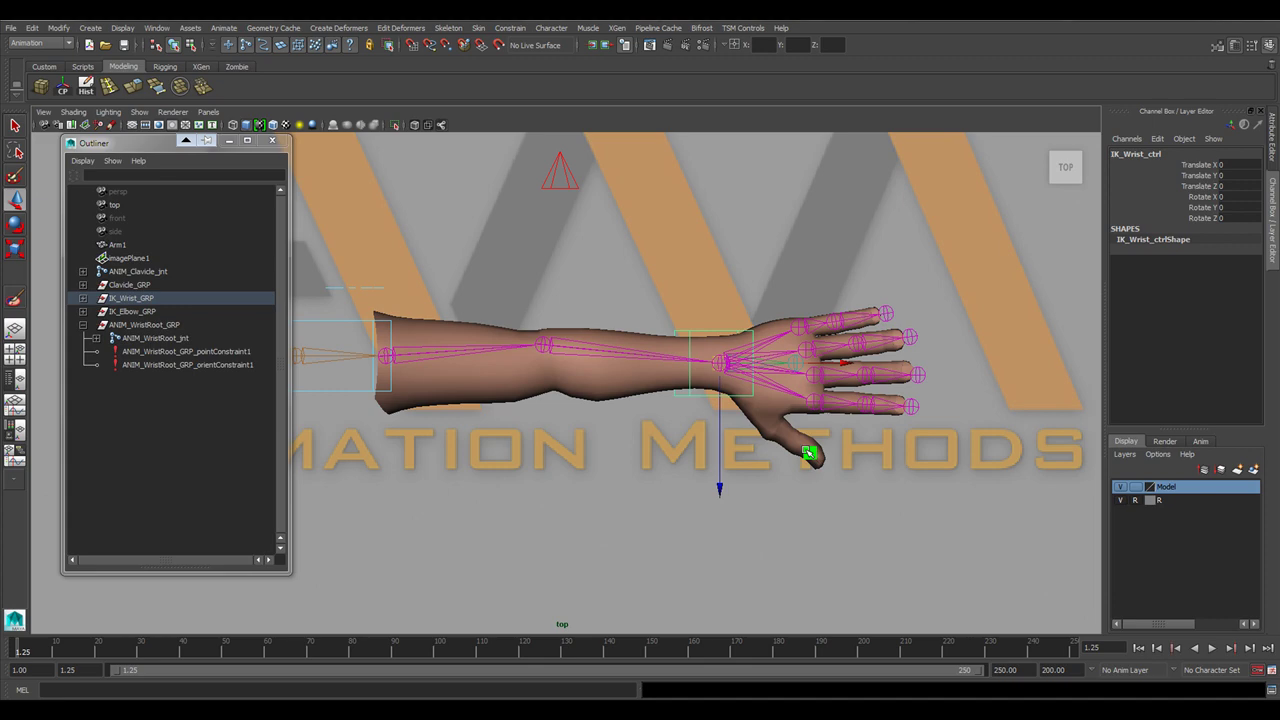
{"action": "left_click_drag", "start_coordinate": [812, 455], "coordinate": [757, 403]}
{"action": "key", "text": "ctrl+z"}
{"action": "key", "text": "ctrl+z"}
{"action": "key", "text": "ctrl+z"}
{"action": "key", "text": "ctrl+z"}
{"action": "key", "text": "ctrl+z"}
{"action": "key", "text": "ctrl+z"}
{"action": "key", "text": "ctrl+z"}
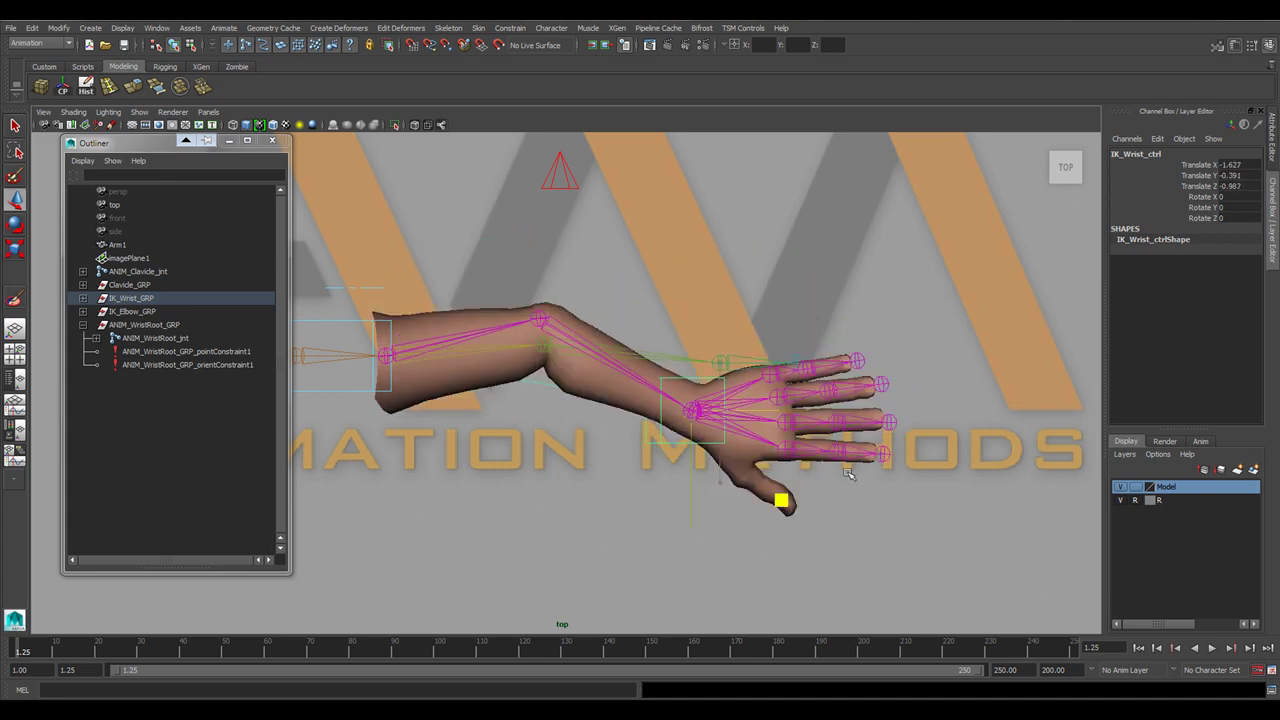
{"action": "left_click", "coordinate": [496, 271]}
Return the arm to FK by setting FKIK Switch on the FKIK_Switcing control to 0 and clear the selection.
{"action": "left_click", "coordinate": [360, 292]}
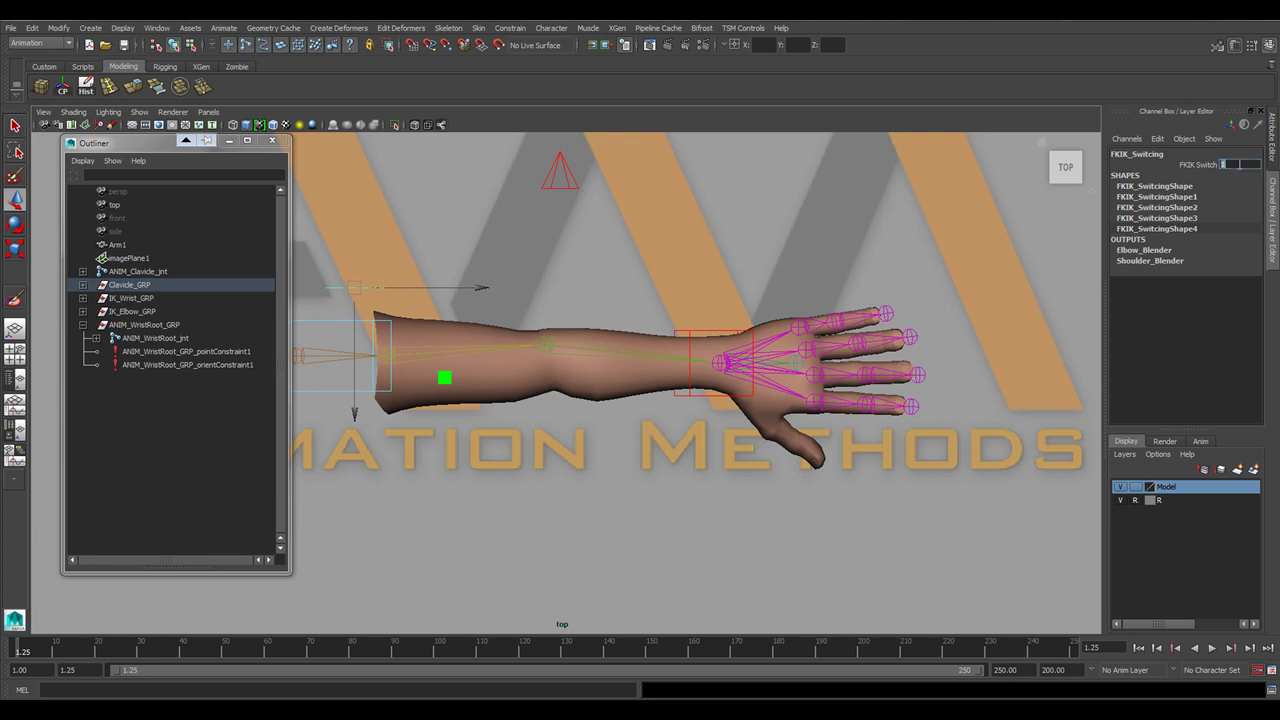
{"action": "left_click", "coordinate": [703, 246]}
{"action": "middle_click_drag", "start_coordinate": [660, 290], "coordinate": [679, 303], "text": "alt"}
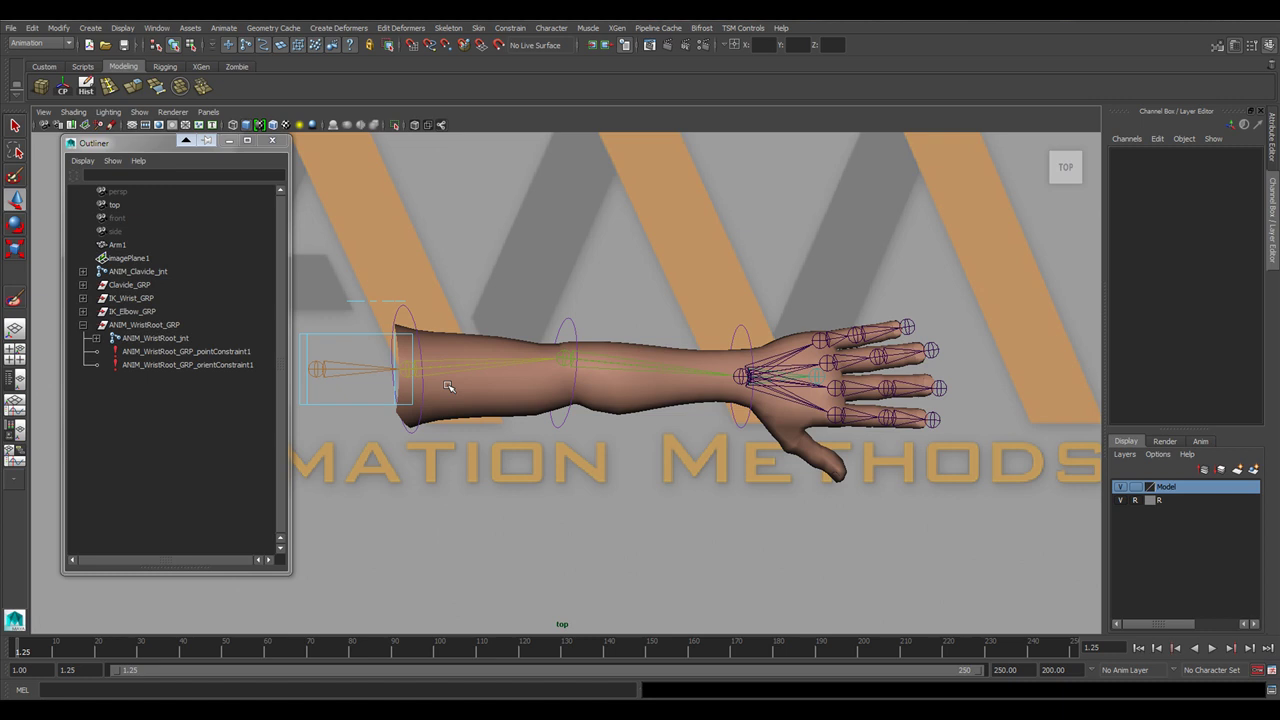
Rotate the FK elbow control once more to check the bend of the reweighted skin and undo the rotation.
{"action": "left_click", "coordinate": [582, 322]}
{"action": "key", "text": "e"}
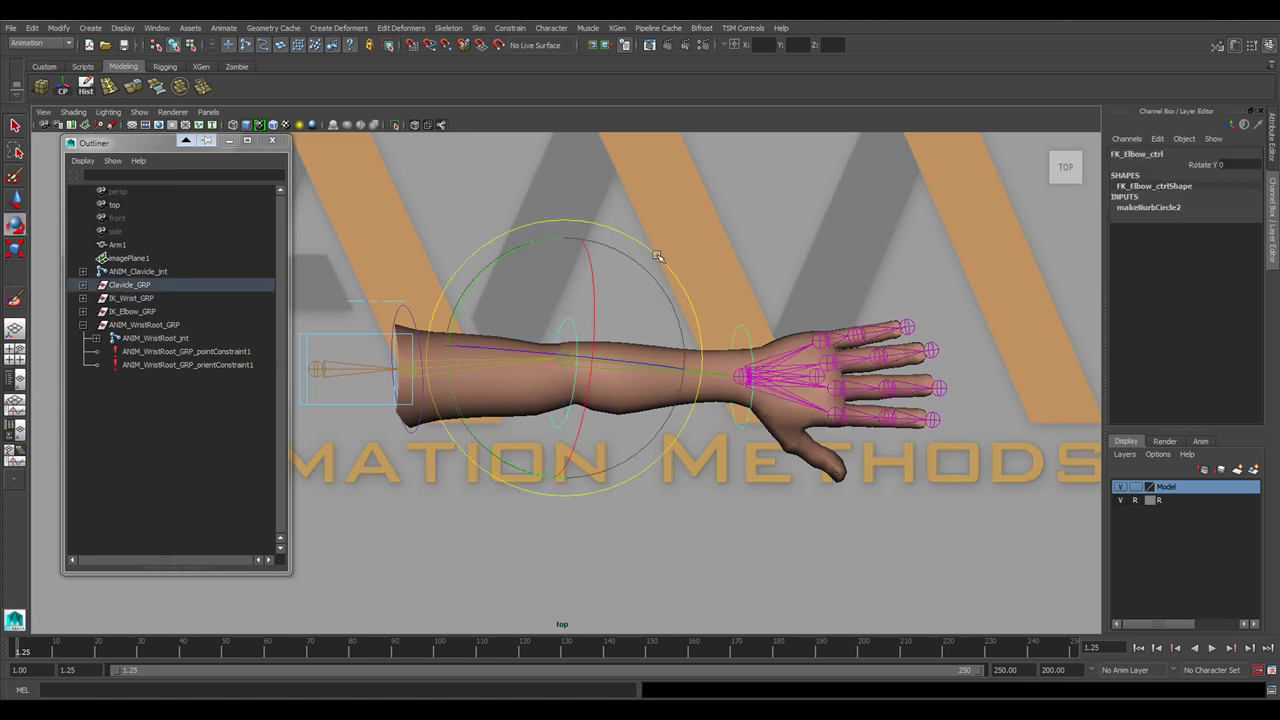
{"action": "left_click_drag", "start_coordinate": [657, 256], "coordinate": [560, 400]}
{"action": "key", "text": "ctrl+z"}
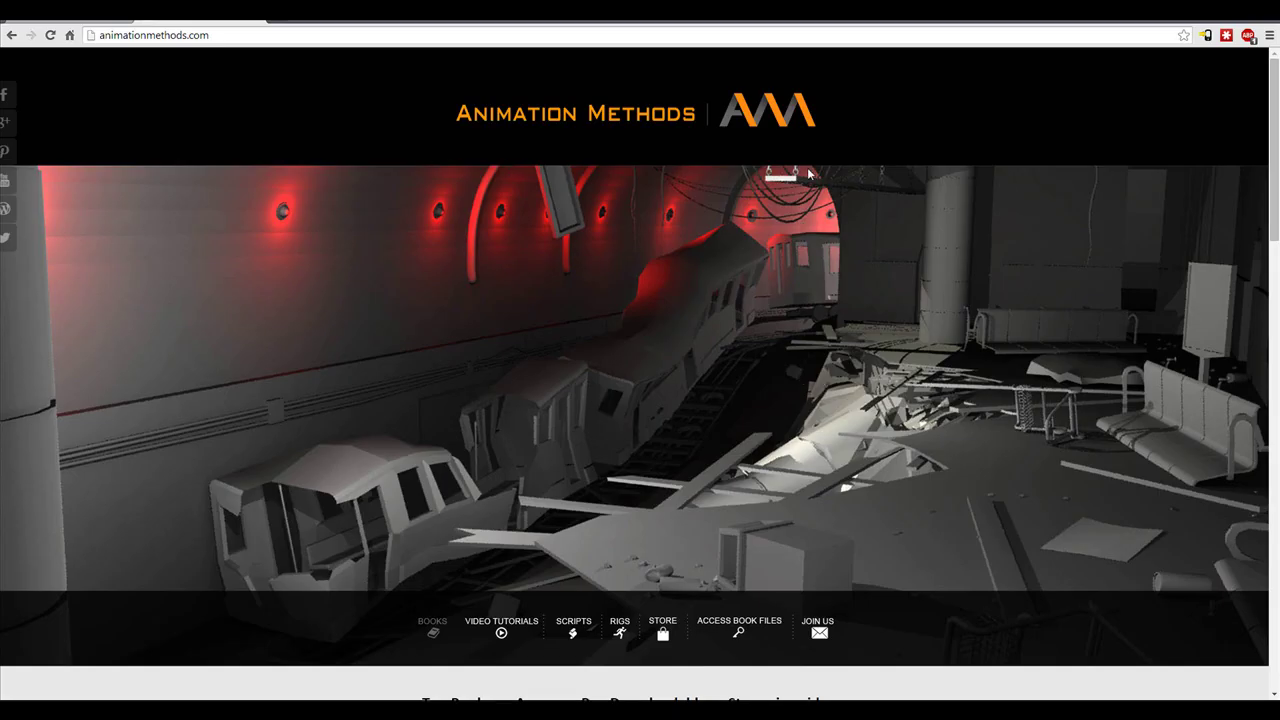
View the FK/IK Arm Rig Setup Video listing on animationmethods.com in the browser, return to Maya and clear the selection.
{"action": "scroll", "coordinate": [818, 183], "scroll_direction": "down", "scroll_amount": 3}
{"action": "scroll", "coordinate": [818, 183], "scroll_direction": "down", "scroll_amount": 3}
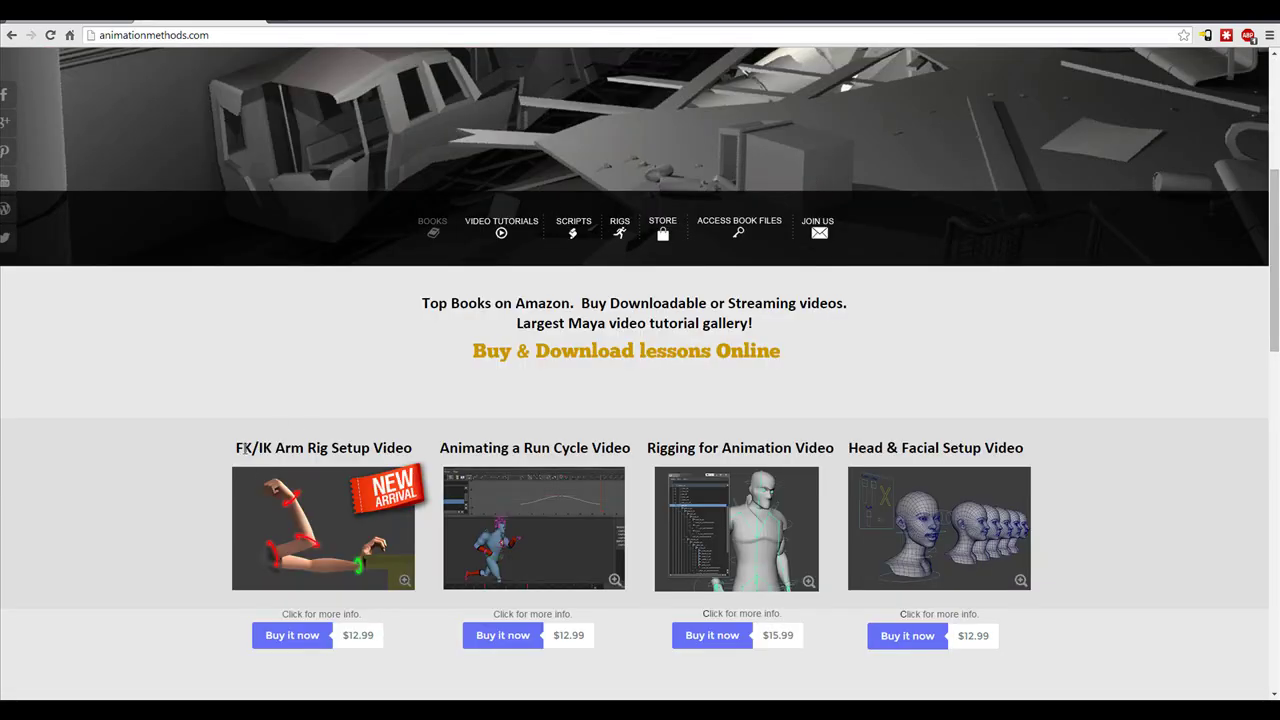
{"action": "left_click_drag", "start_coordinate": [245, 448], "coordinate": [443, 443]}
{"action": "left_click", "coordinate": [443, 443]}
{"action": "triple_click", "coordinate": [352, 448]}
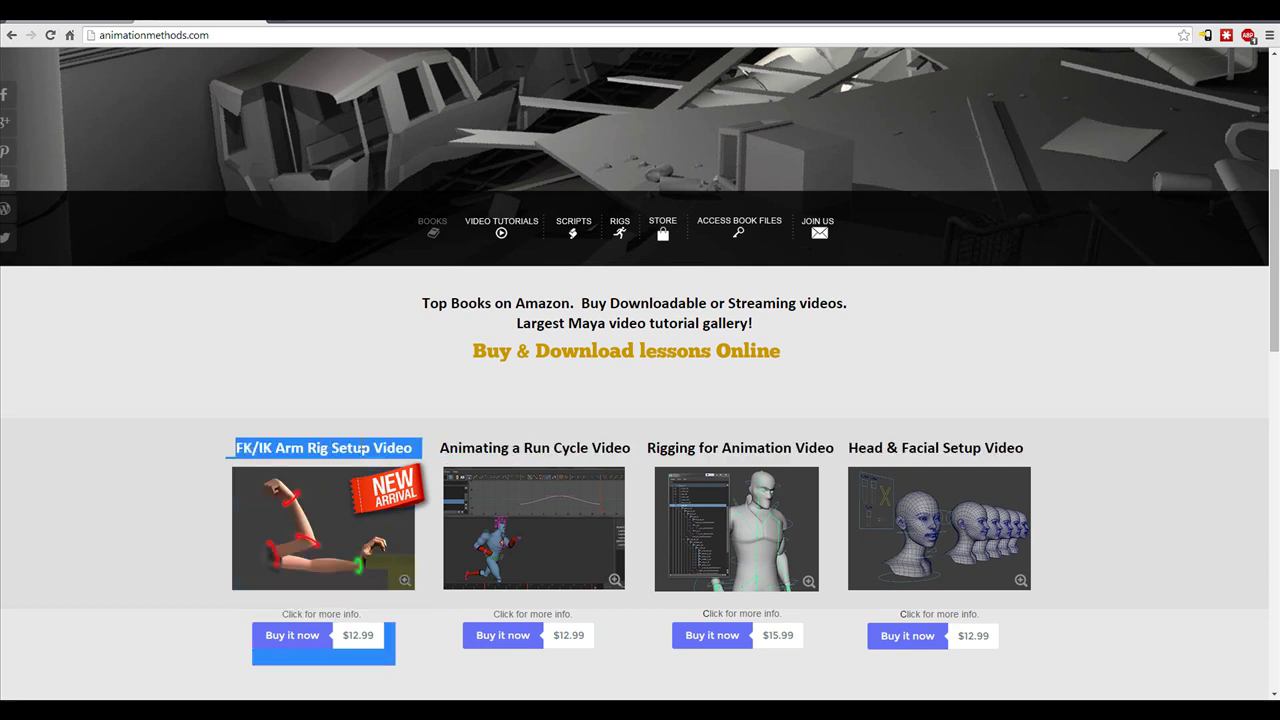
{"action": "left_click", "coordinate": [333, 364]}
{"action": "scroll", "coordinate": [338, 375], "scroll_direction": "up", "scroll_amount": 4}
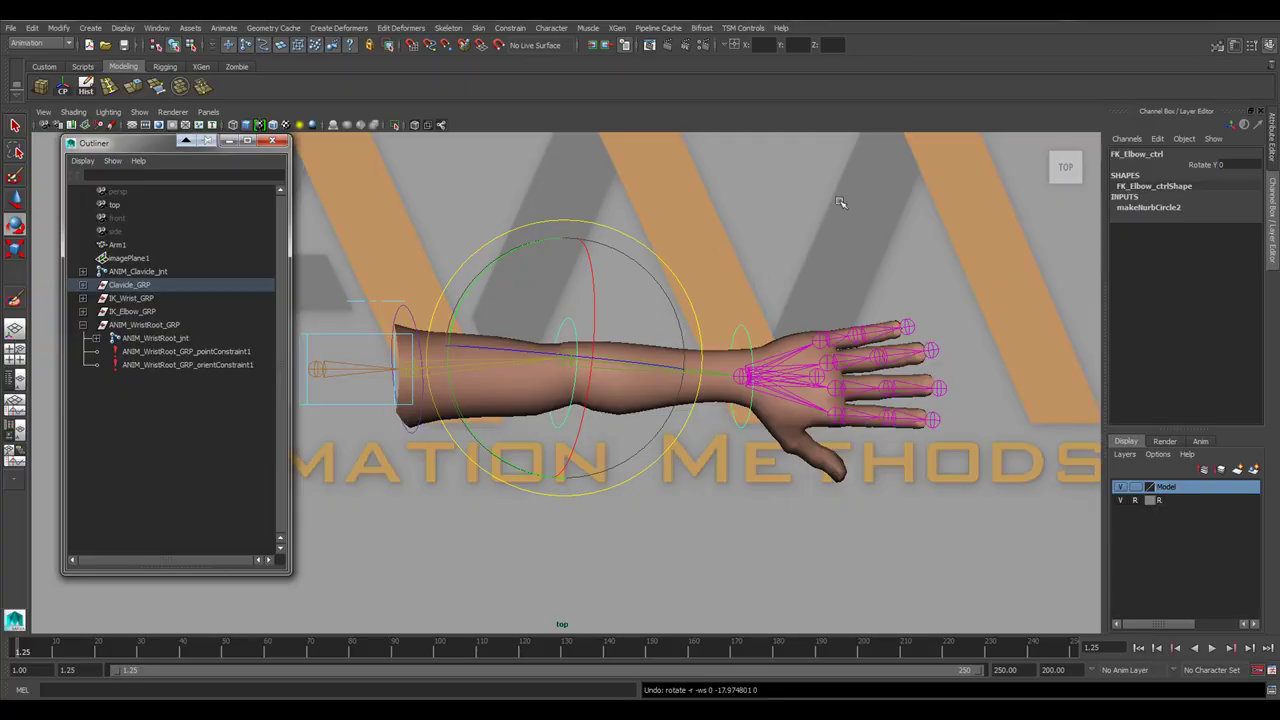
{"action": "left_click", "coordinate": [837, 197]}
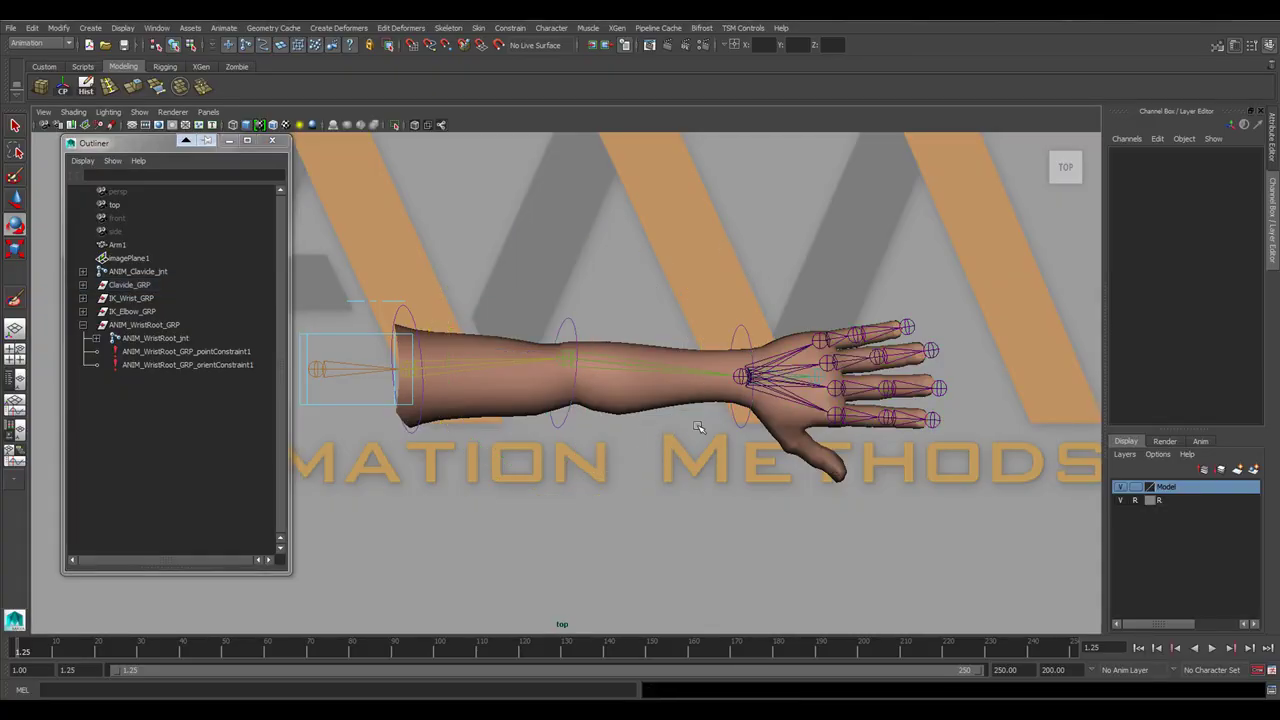